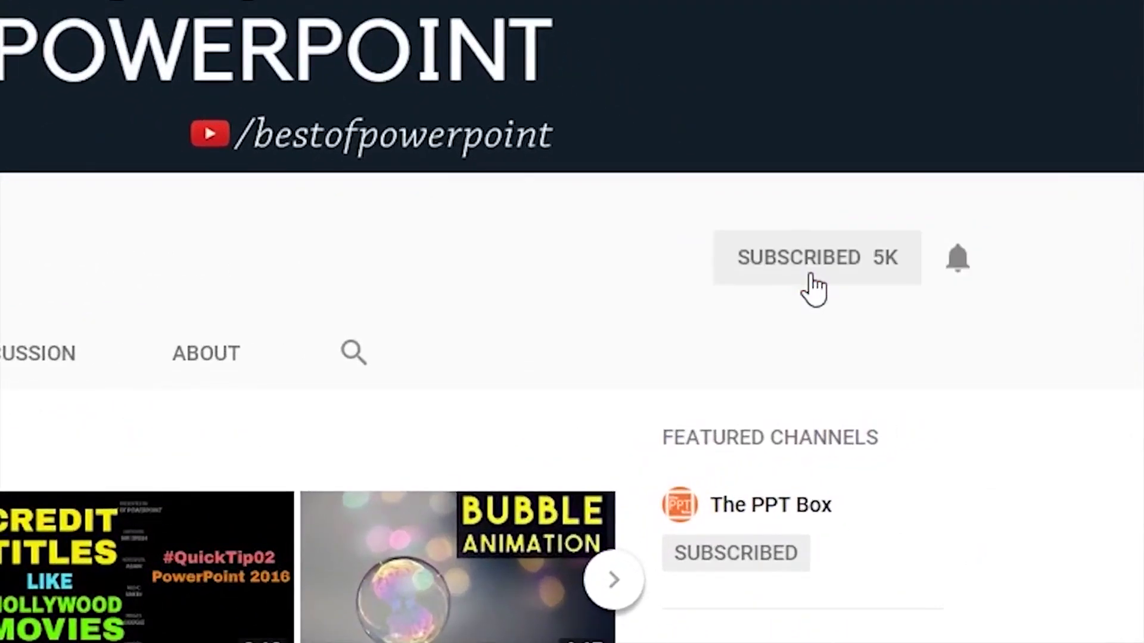
- Enable bell notifications on the bestofpowerpoint channel page
{"action": "left_click", "coordinate": [955, 269]}
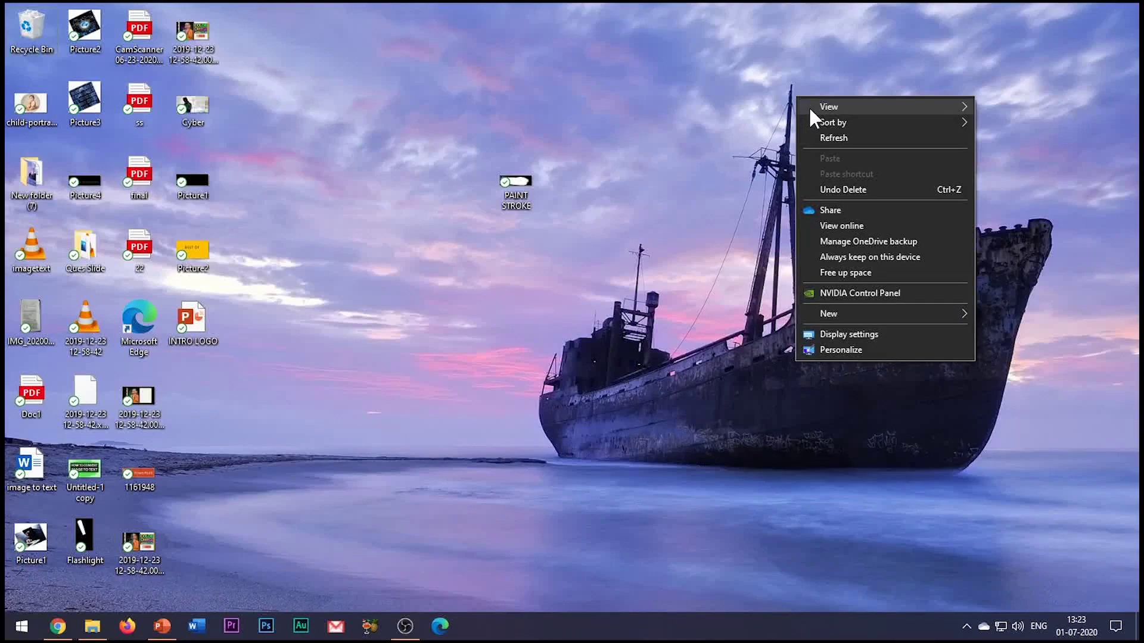
- Refresh the desktop and bring back the Presentation3 PowerPoint window
{"action": "left_click", "coordinate": [834, 136]}
{"action": "left_click", "coordinate": [162, 626]}
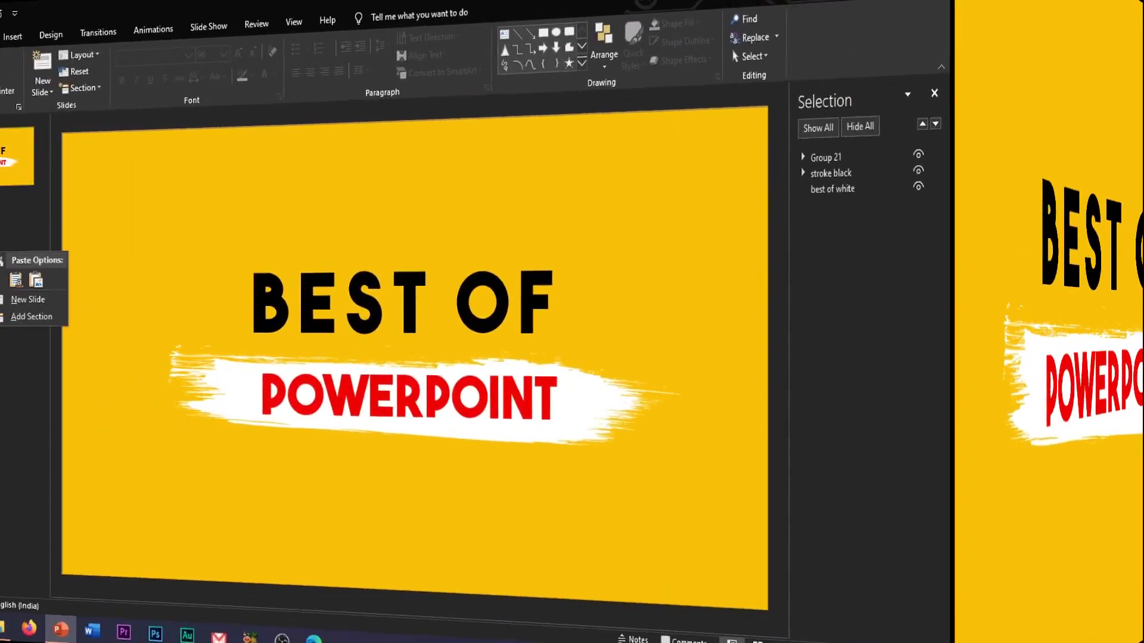
- Add a second slide and delete its content placeholder
{"action": "left_click", "coordinate": [28, 299]}
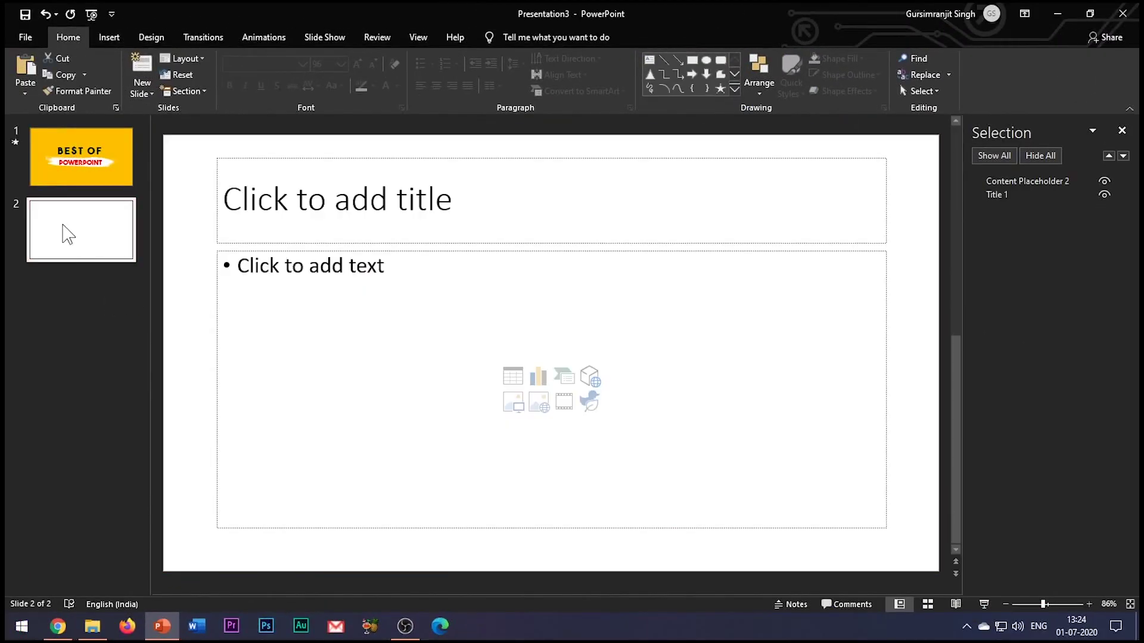
{"action": "left_click", "coordinate": [222, 254]}
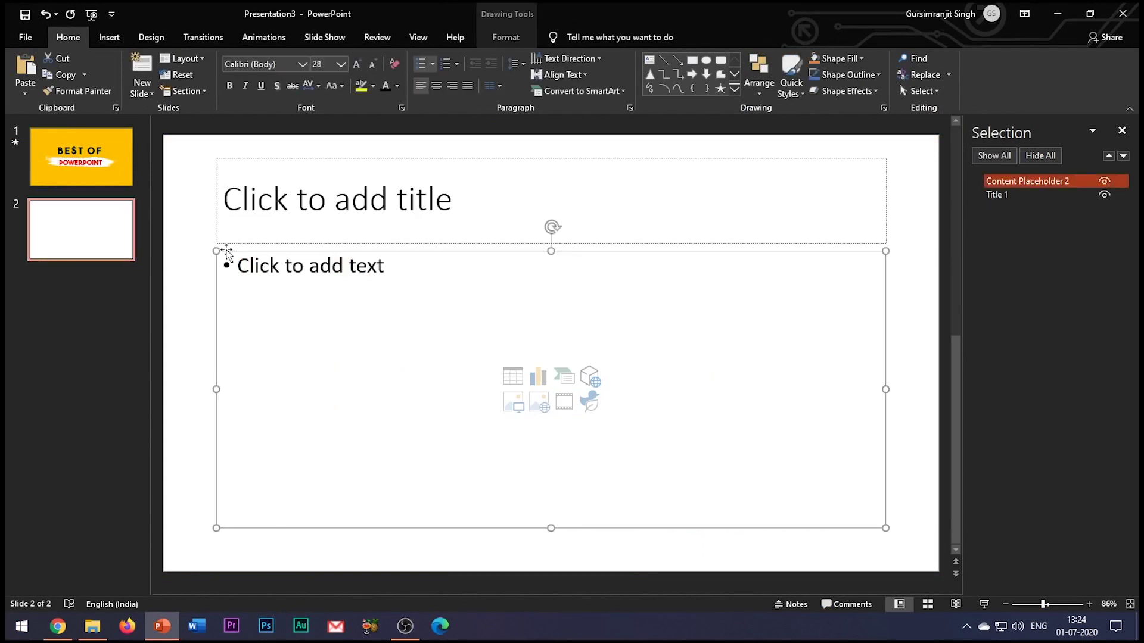
{"action": "key", "text": "Delete"}
- Give slide 2 a solid black background fill and delete the leftover title placeholder
{"action": "right_click", "coordinate": [69, 231]}
{"action": "left_click", "coordinate": [143, 419]}
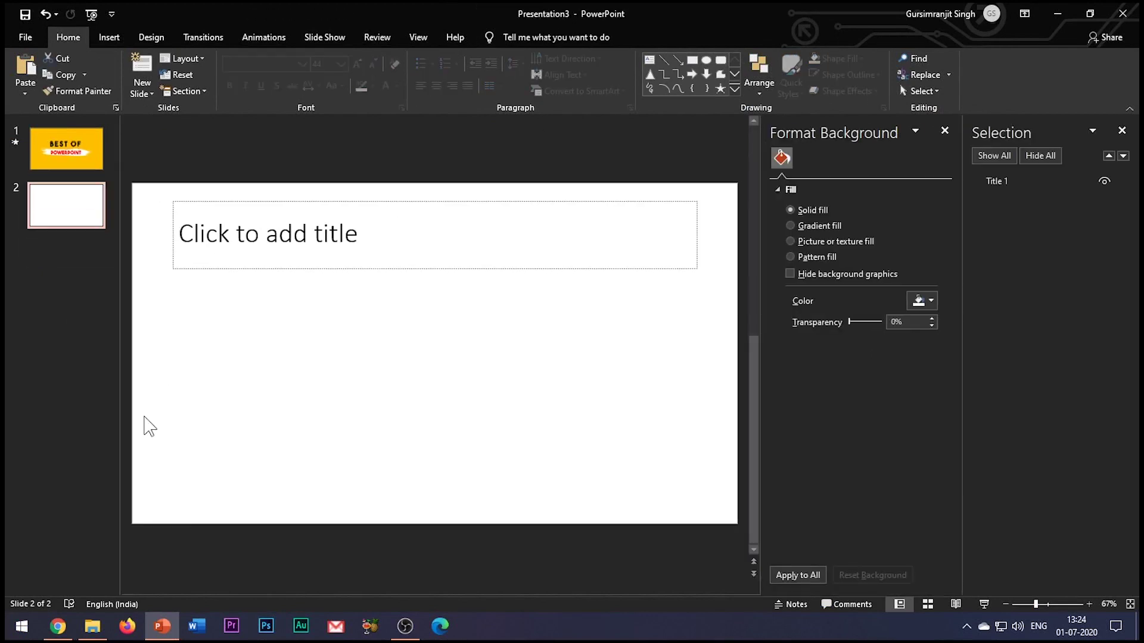
{"action": "left_click", "coordinate": [931, 301]}
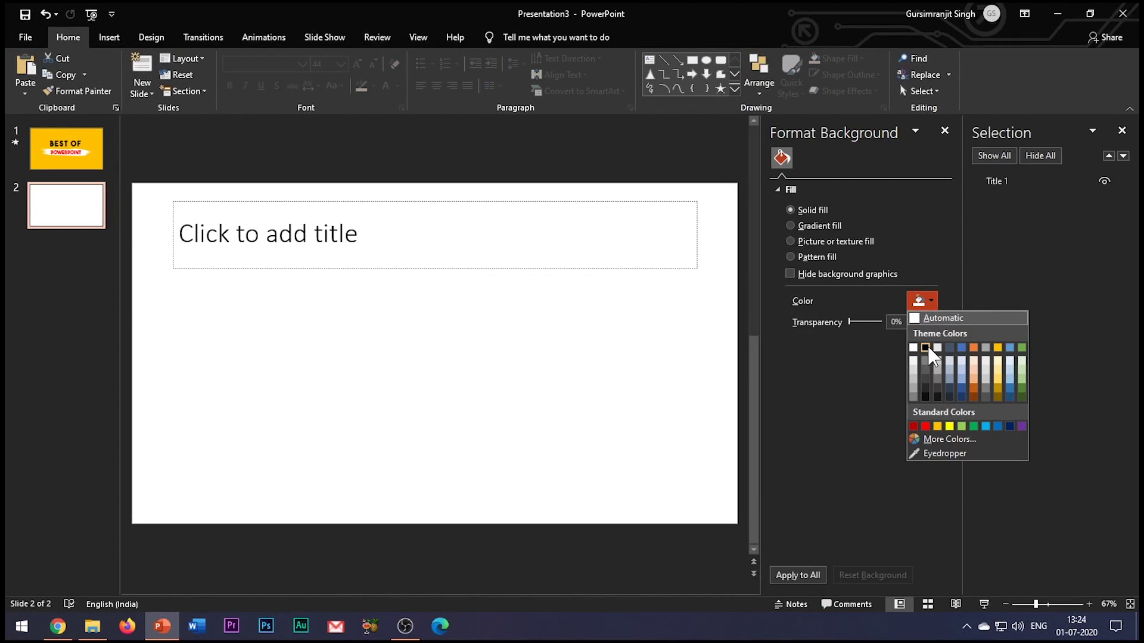
{"action": "left_click", "coordinate": [934, 360]}
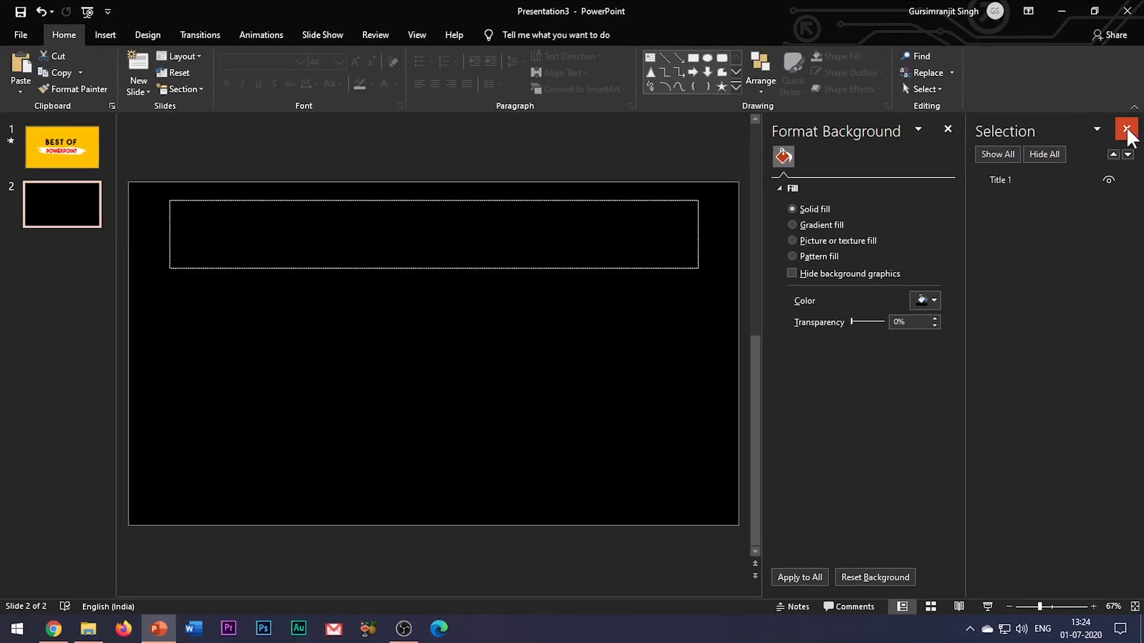
{"action": "left_click", "coordinate": [1126, 129]}
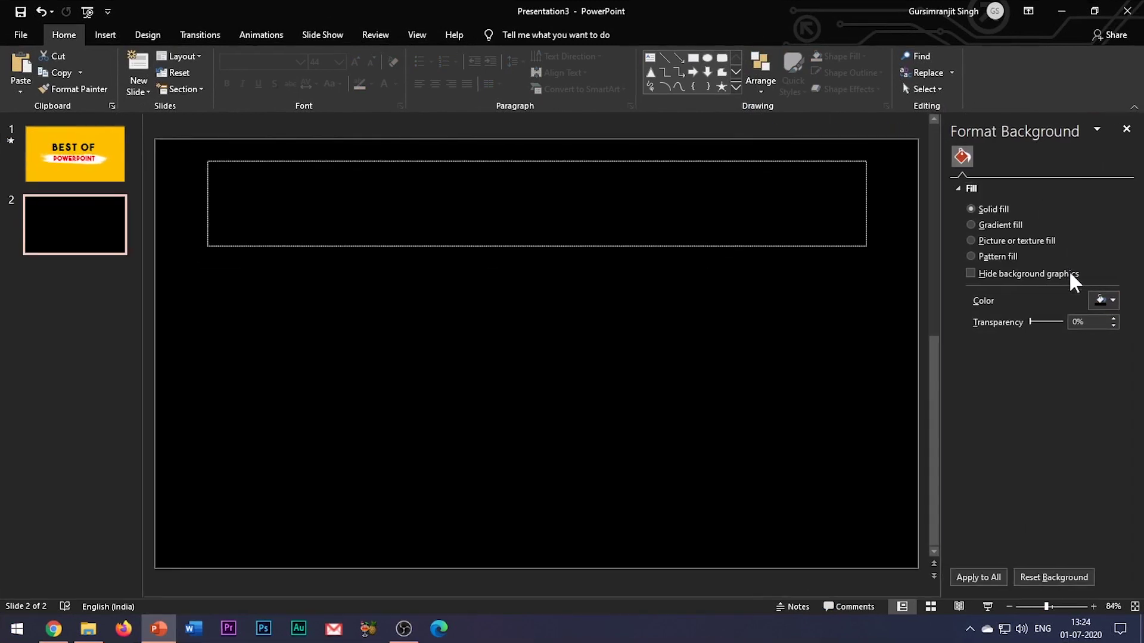
{"action": "left_click", "coordinate": [1107, 304]}
{"action": "left_click", "coordinate": [1038, 359]}
{"action": "left_click", "coordinate": [1126, 130]}
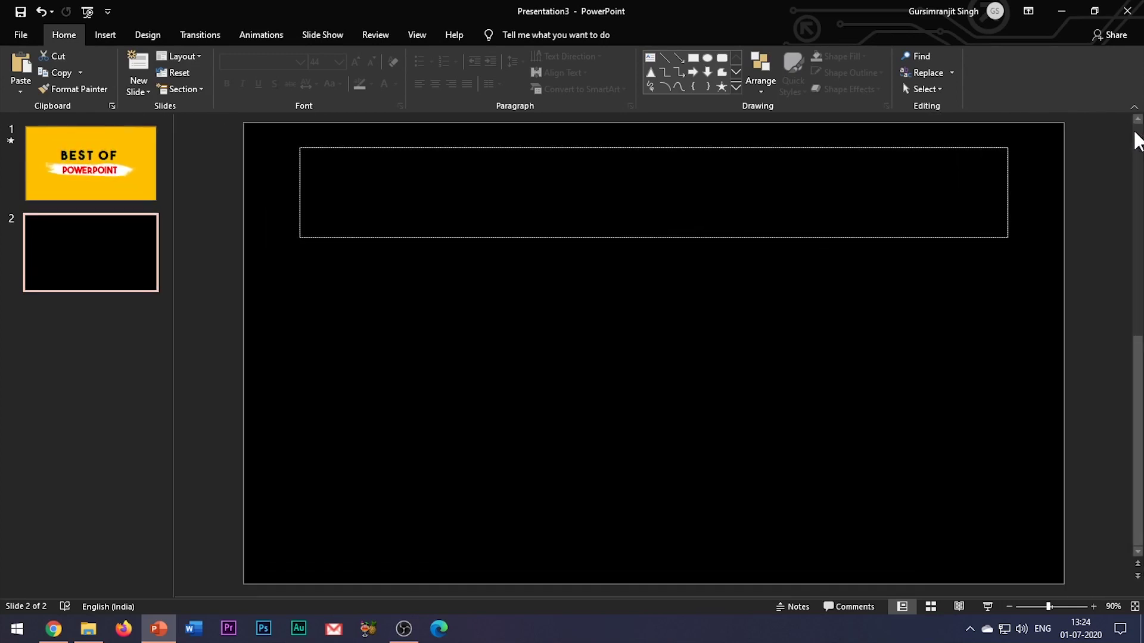
{"action": "left_click", "coordinate": [409, 148]}
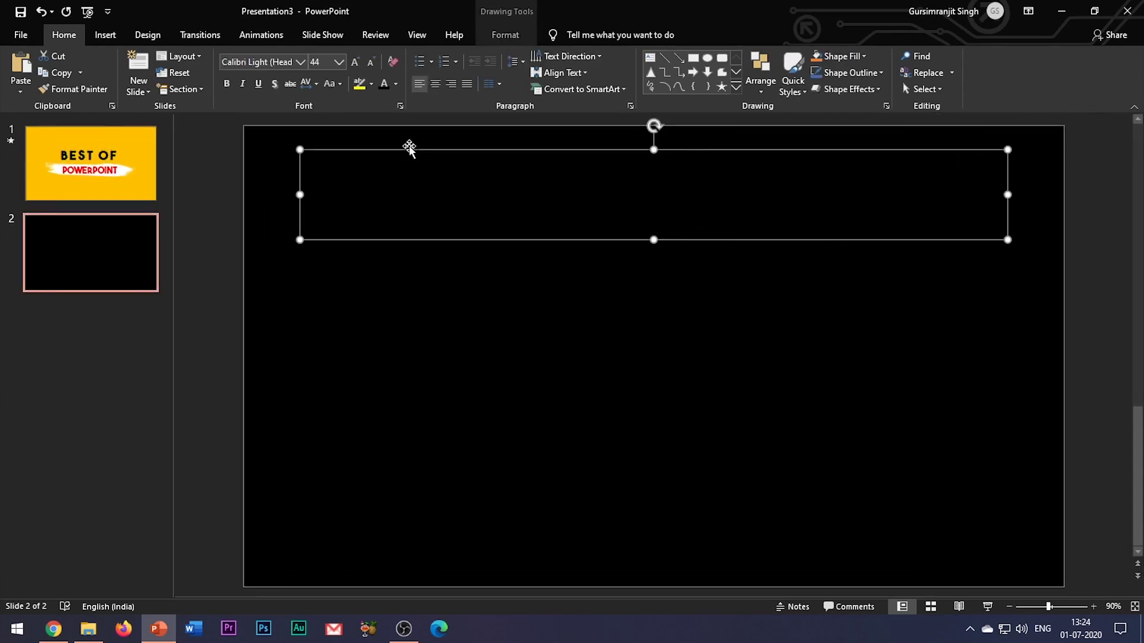
{"action": "key", "text": "Delete"}
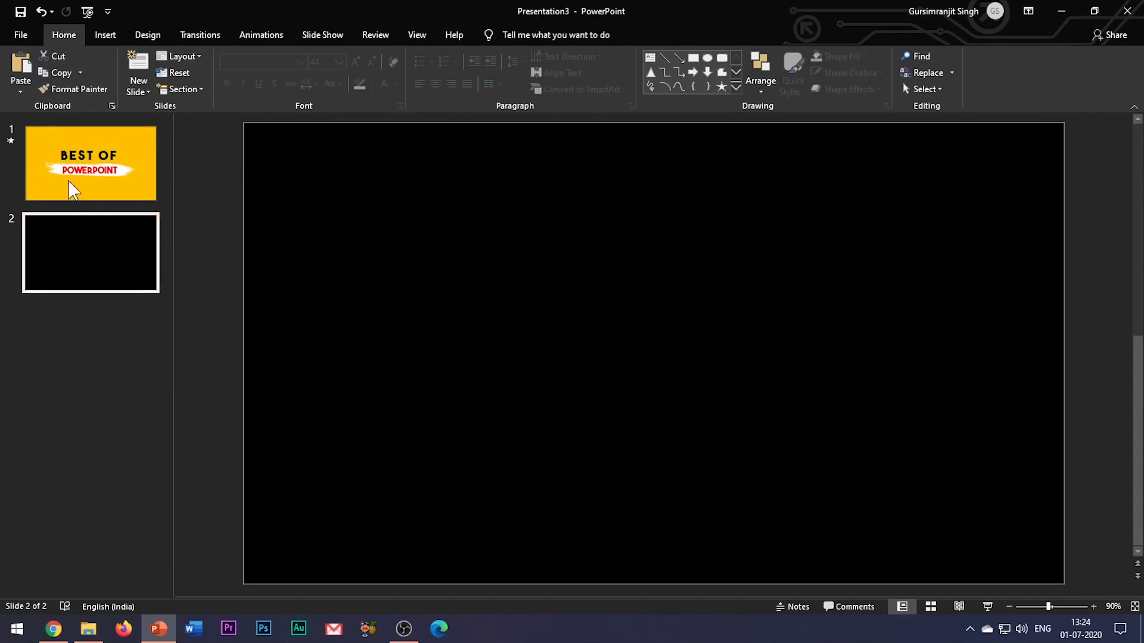
- Draw a BEST OF text box and set it in The Bold Font
{"action": "left_click", "coordinate": [105, 35]}
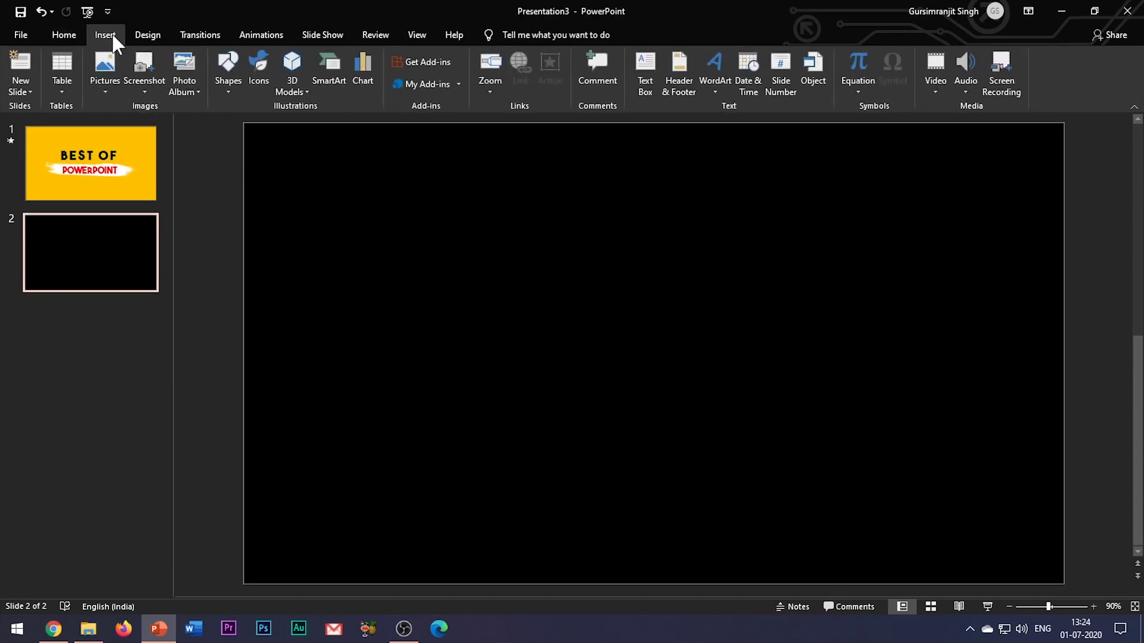
{"action": "left_click", "coordinate": [645, 75]}
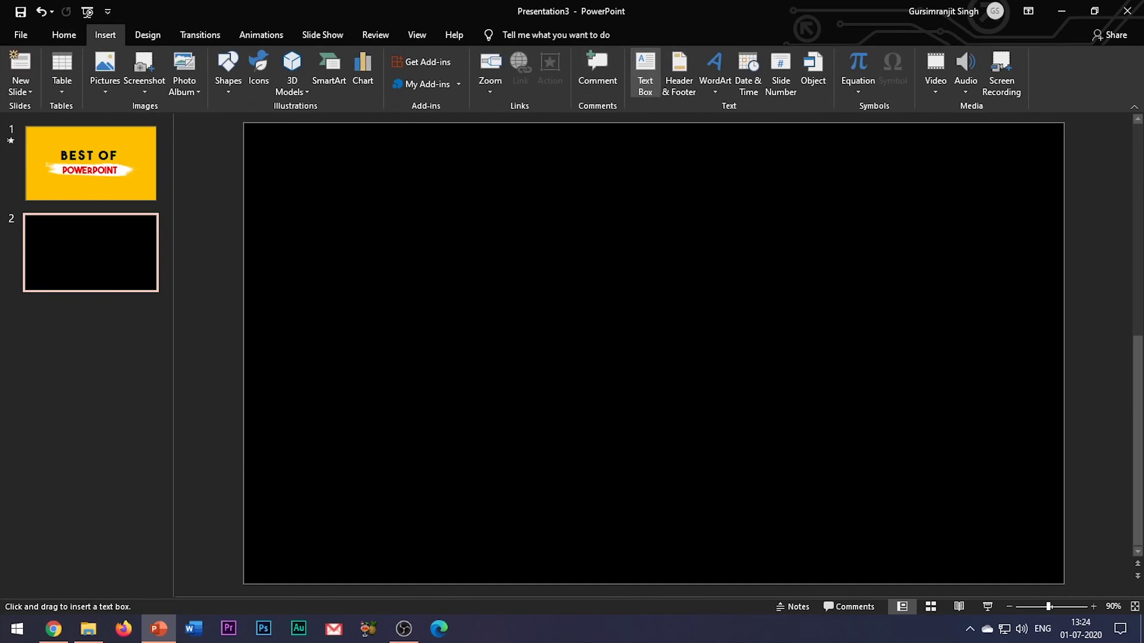
{"action": "left_click_drag", "start_coordinate": [771, 290], "coordinate": [458, 247]}
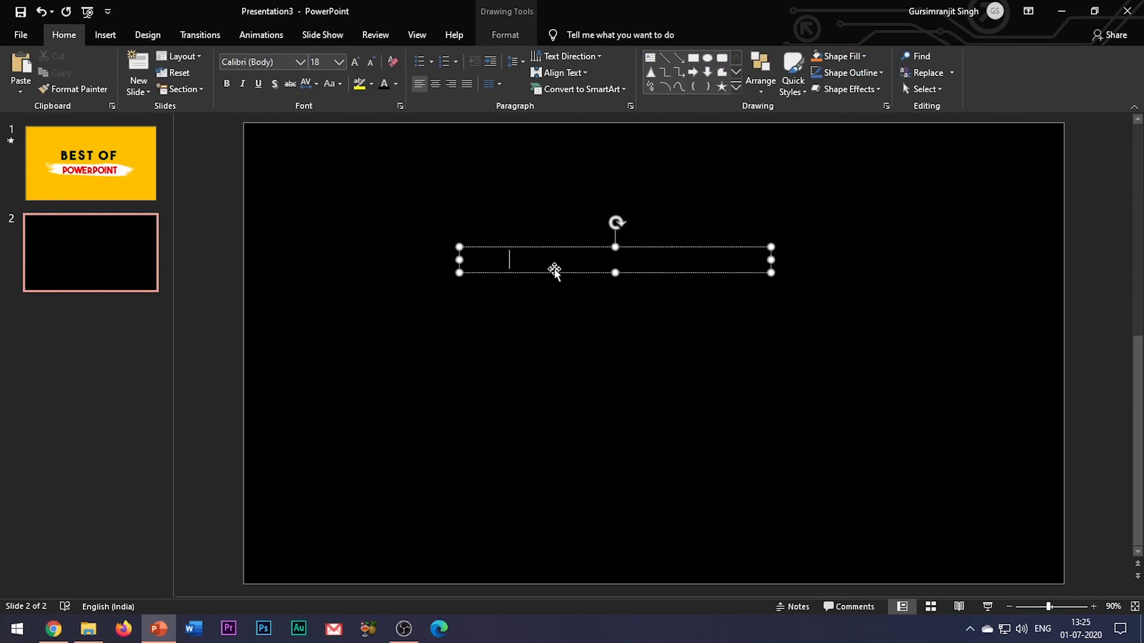
{"action": "key", "text": "ctrl+a"}
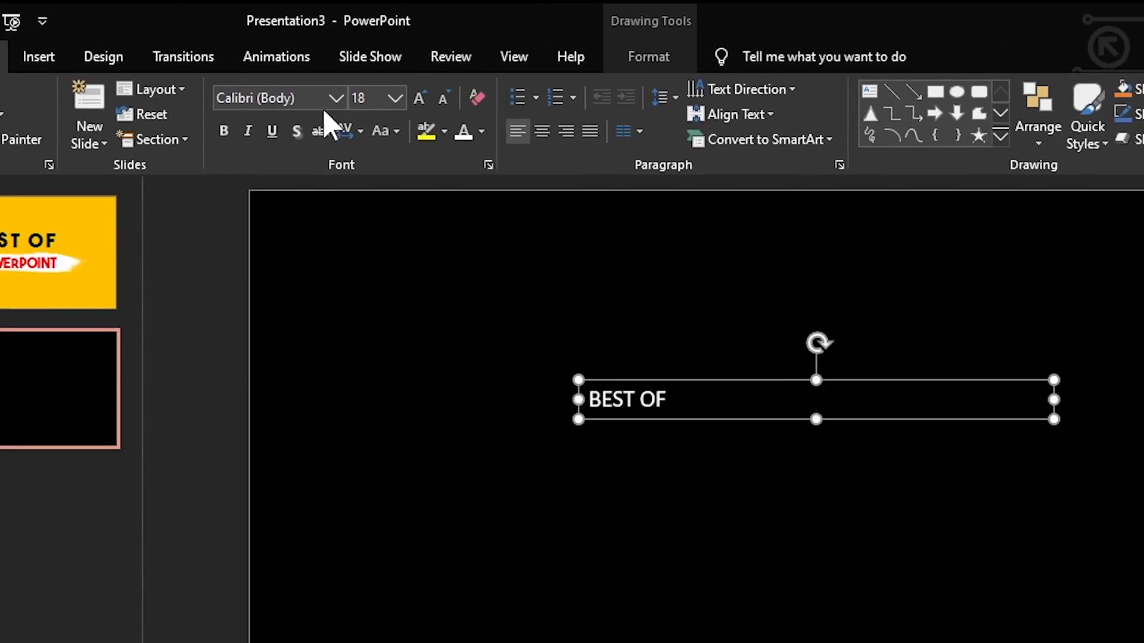
{"action": "left_click", "coordinate": [268, 59]}
{"action": "type", "text": "The Bold Font"}
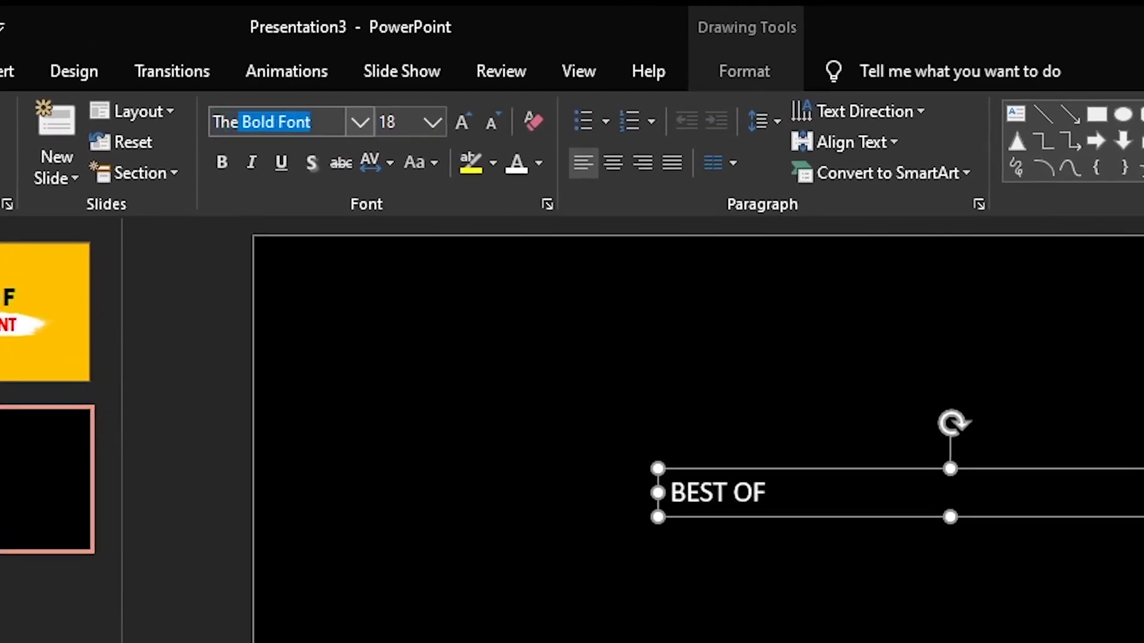
{"action": "key", "text": "Return"}
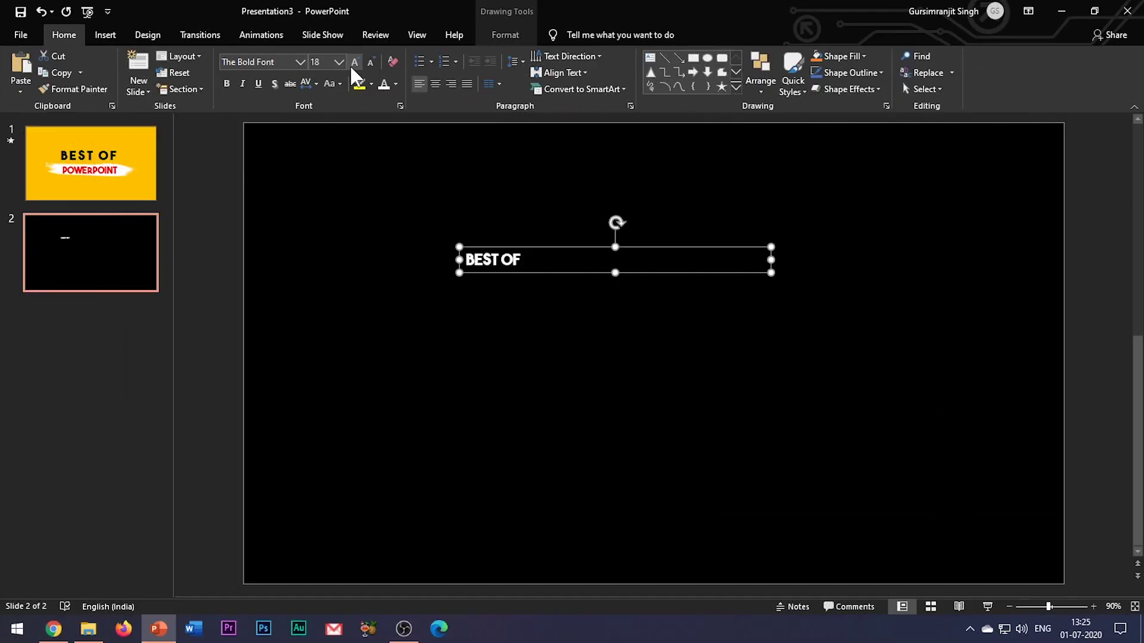
- Increase the BEST OF font size to 66
{"action": "left_click", "coordinate": [468, 131]}
{"action": "left_click", "coordinate": [467, 131]}
{"action": "left_click", "coordinate": [468, 131]}
{"action": "left_click", "coordinate": [468, 132]}
{"action": "left_click", "coordinate": [468, 131]}
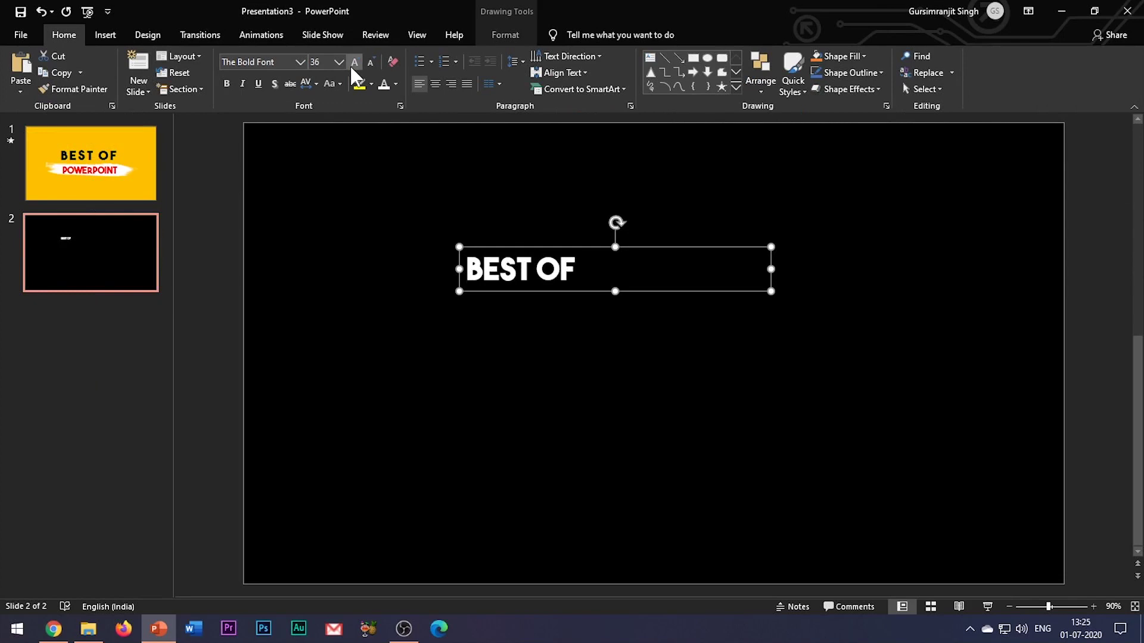
{"action": "left_click", "coordinate": [353, 65]}
{"action": "left_click", "coordinate": [353, 64]}
{"action": "left_click", "coordinate": [353, 65]}
{"action": "left_click", "coordinate": [353, 64]}
{"action": "left_click", "coordinate": [353, 64]}
{"action": "left_click", "coordinate": [354, 65]}
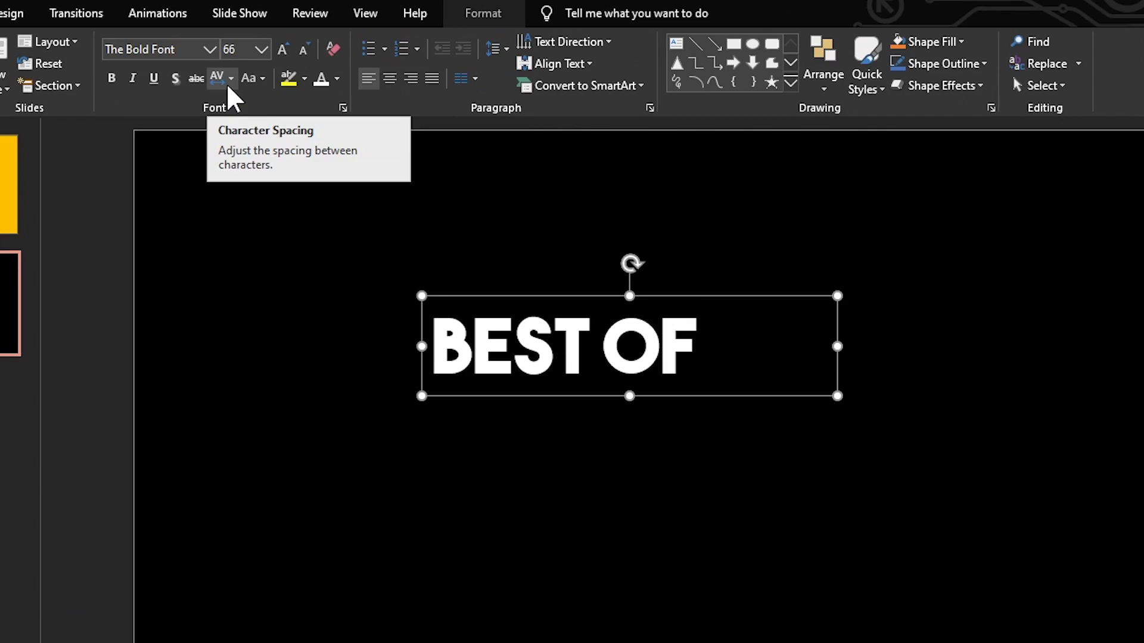
- Expand the BEST OF character spacing by 12 pt and centre it near the top
{"action": "left_click", "coordinate": [229, 84]}
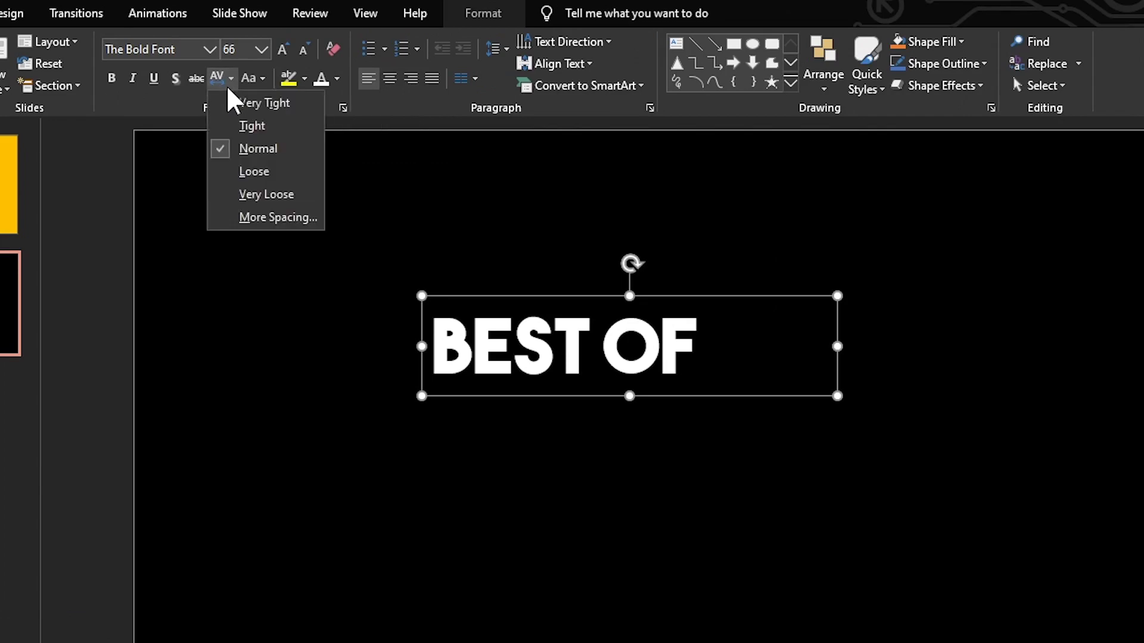
{"action": "left_click", "coordinate": [250, 218]}
{"action": "left_click", "coordinate": [540, 296]}
{"action": "type", "text": "12"}
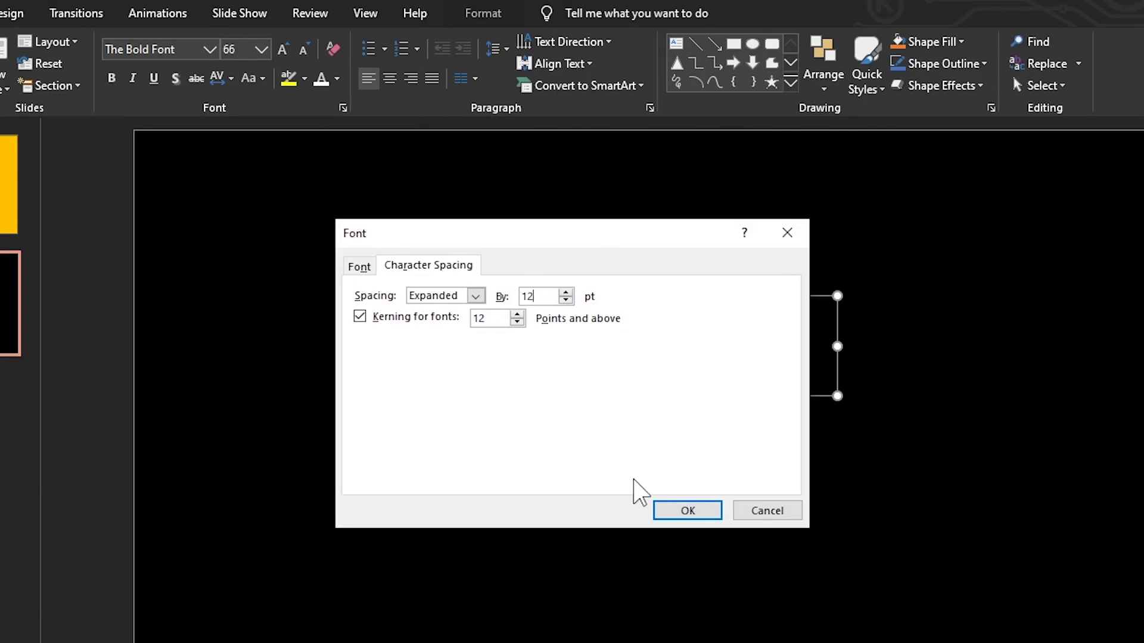
{"action": "left_click", "coordinate": [688, 510]}
{"action": "left_click_drag", "start_coordinate": [596, 247], "coordinate": [619, 240]}
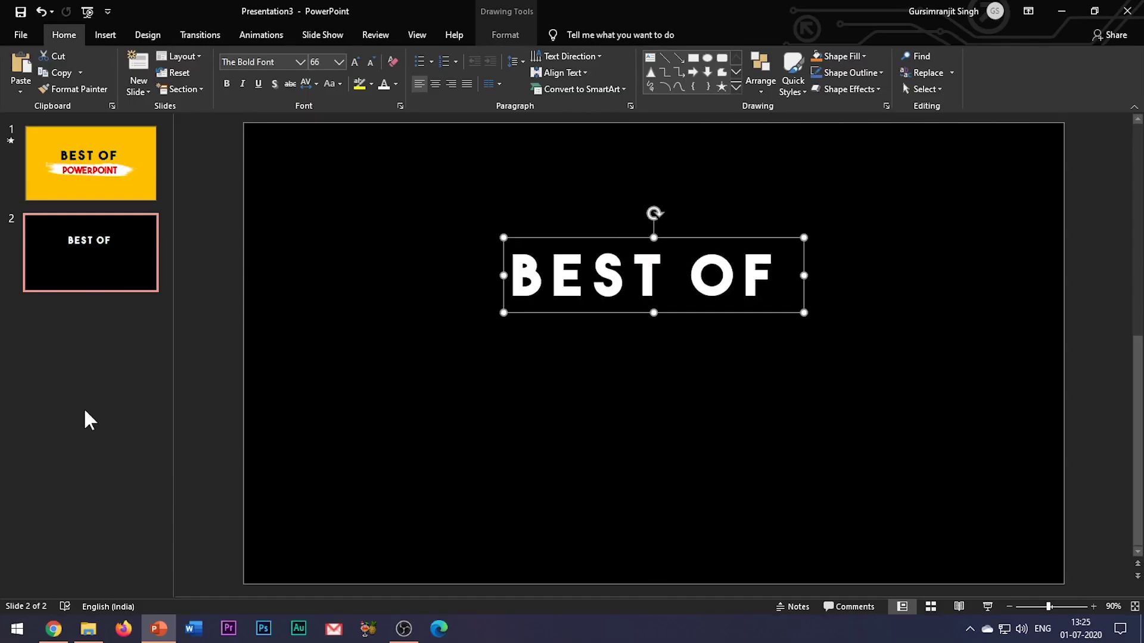
- Rename the text box to 'white best of' in the Selection Pane
{"action": "left_click", "coordinate": [924, 92]}
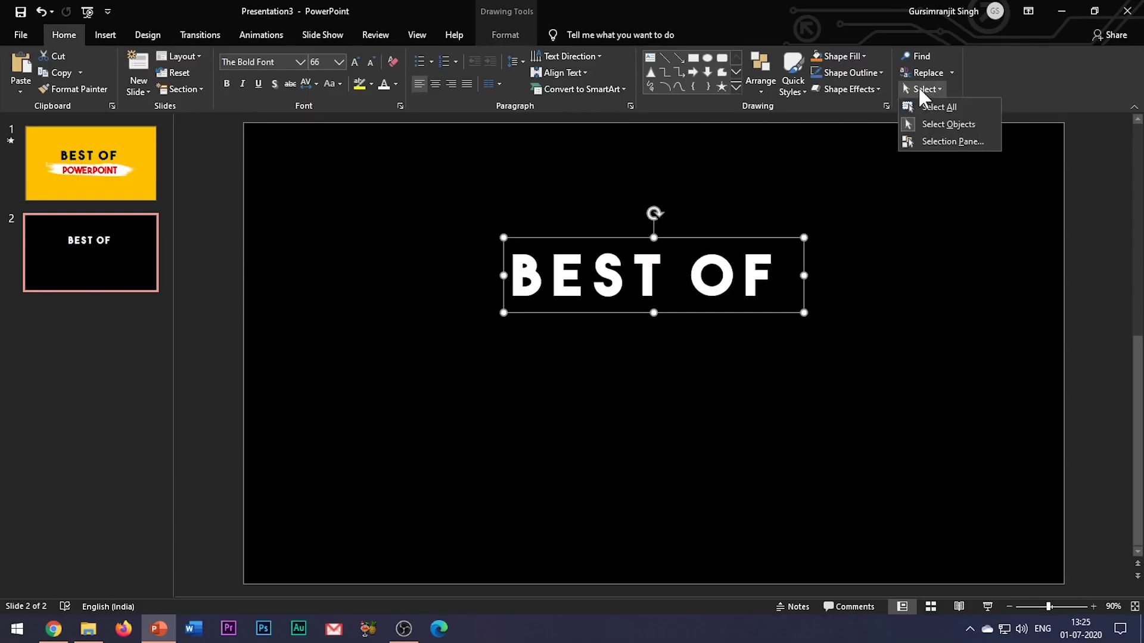
{"action": "left_click", "coordinate": [934, 142]}
{"action": "double_click", "coordinate": [1013, 183]}
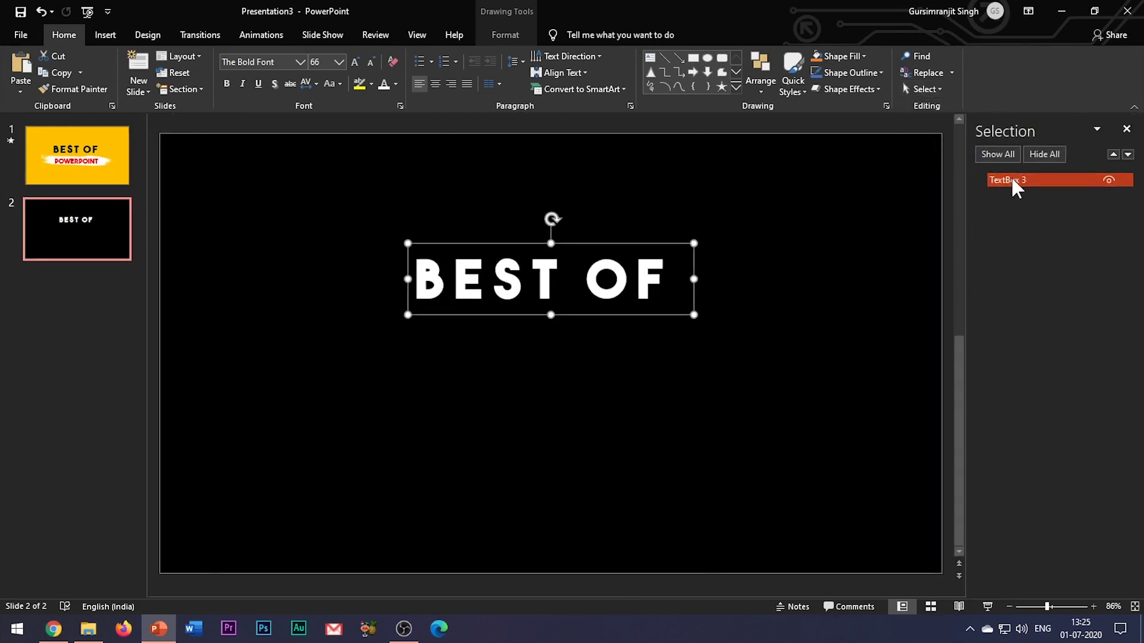
{"action": "key", "text": "ctrl+a"}
{"action": "type", "text": "w"}
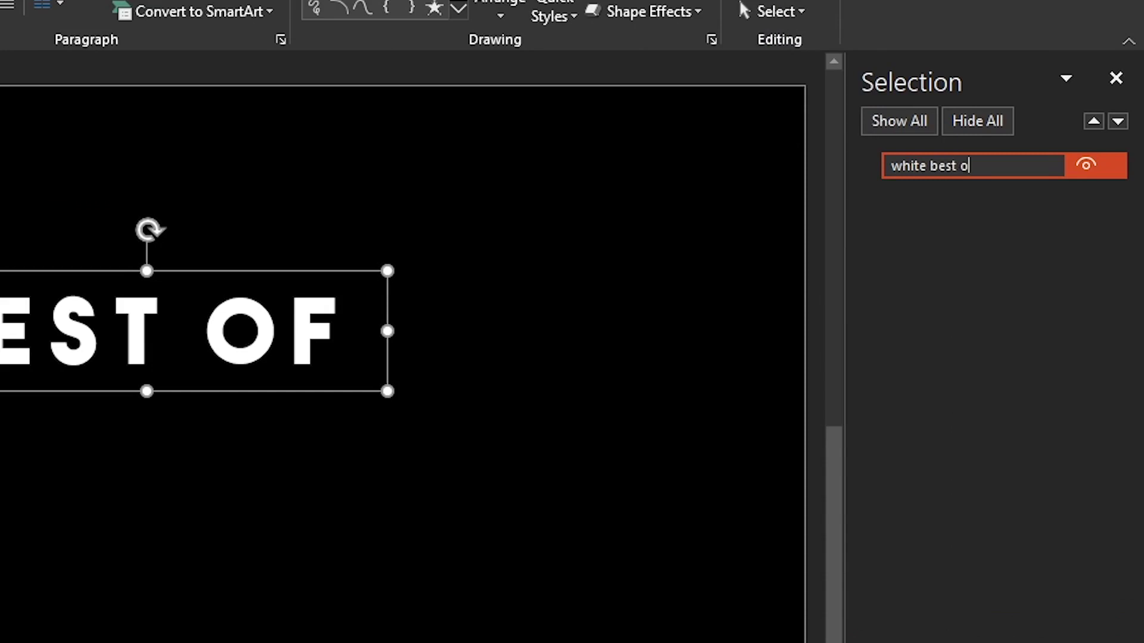
{"action": "key", "text": "Return"}
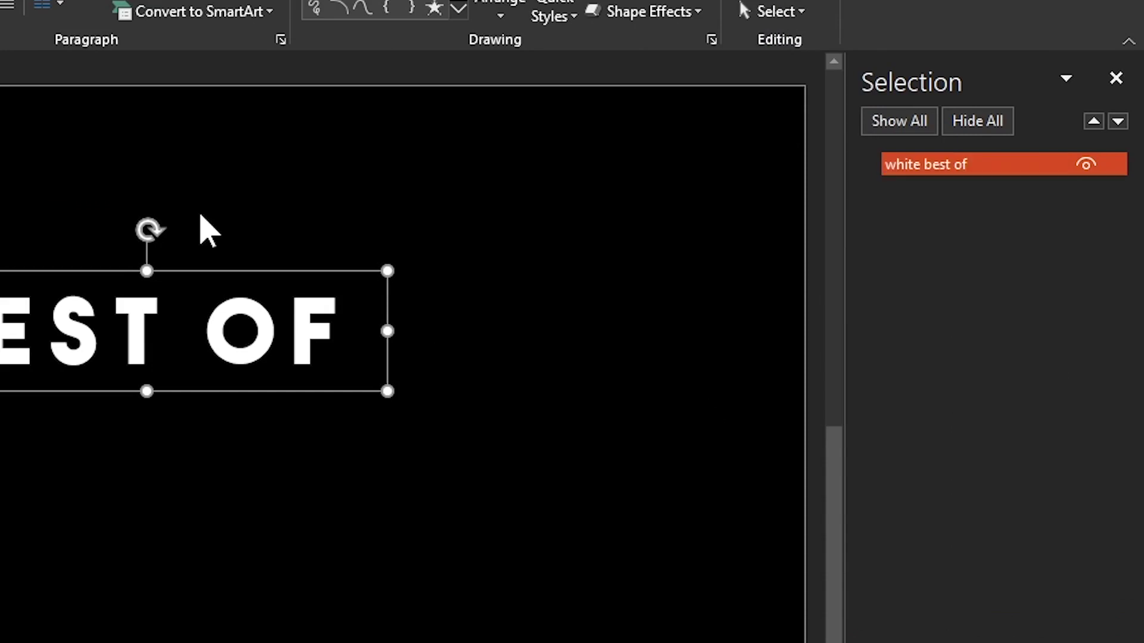
- Insert the PAINT STROKE image onto slide 2
{"action": "left_click", "coordinate": [109, 245]}
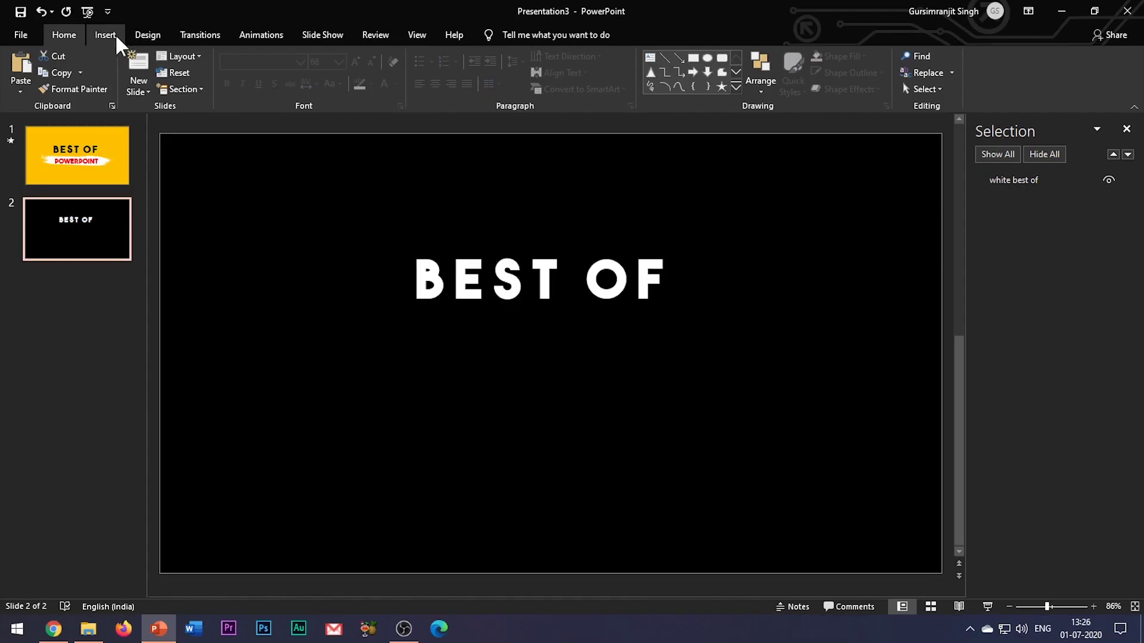
{"action": "left_click", "coordinate": [117, 31]}
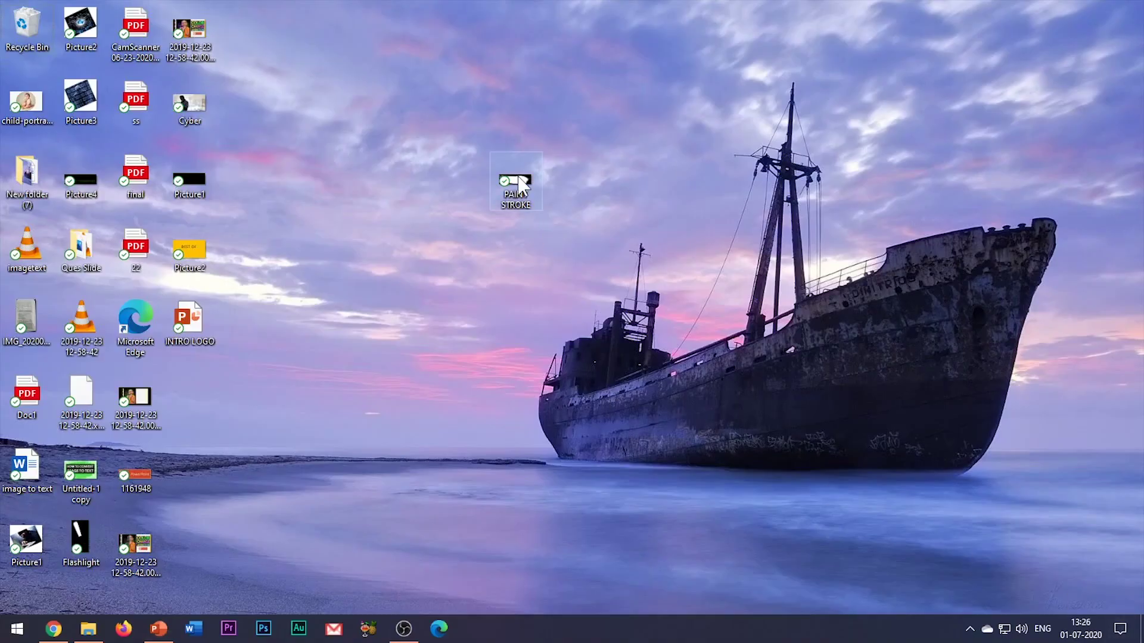
{"action": "mouse_move", "coordinate": [515, 184]}
{"action": "left_mouse_down"}
{"action": "mouse_move", "coordinate": [158, 628]}
{"action": "mouse_move", "coordinate": [528, 351]}
{"action": "left_mouse_up"}
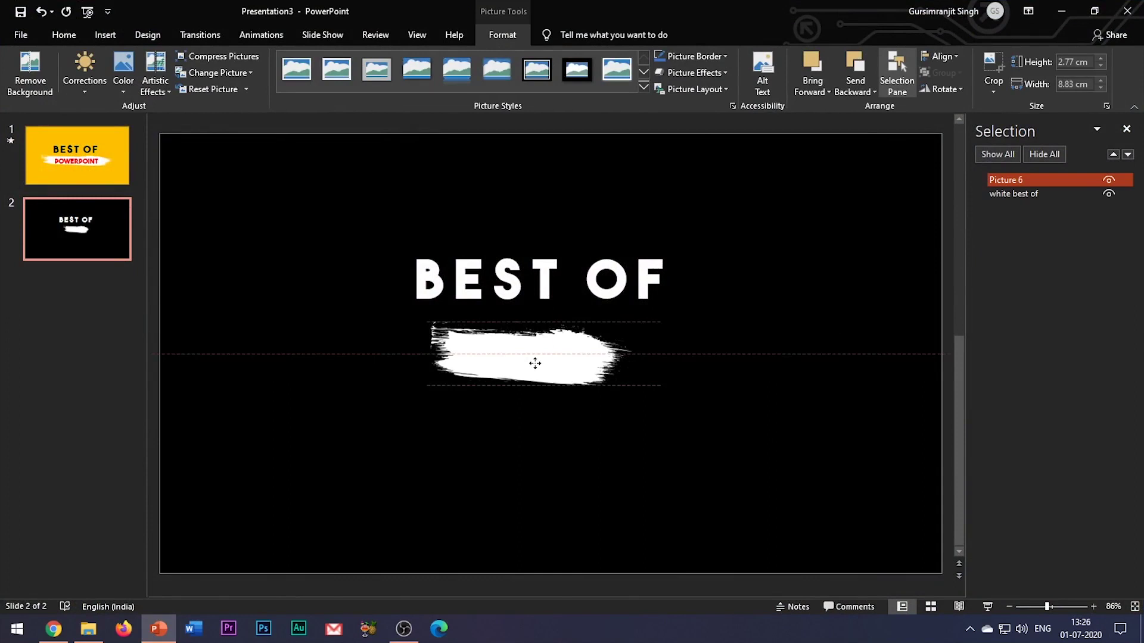
- Position the stroke under BEST OF and resize it to 17.67 × 3.38 cm
{"action": "left_click_drag", "start_coordinate": [605, 346], "coordinate": [775, 344]}
{"action": "mouse_move", "coordinate": [678, 351]}
{"action": "left_mouse_down"}
{"action": "mouse_move", "coordinate": [649, 348]}
{"action": "mouse_move", "coordinate": [682, 357]}
{"action": "mouse_move", "coordinate": [762, 347]}
{"action": "left_mouse_up"}
{"action": "left_click_drag", "start_coordinate": [557, 379], "coordinate": [558, 396]}
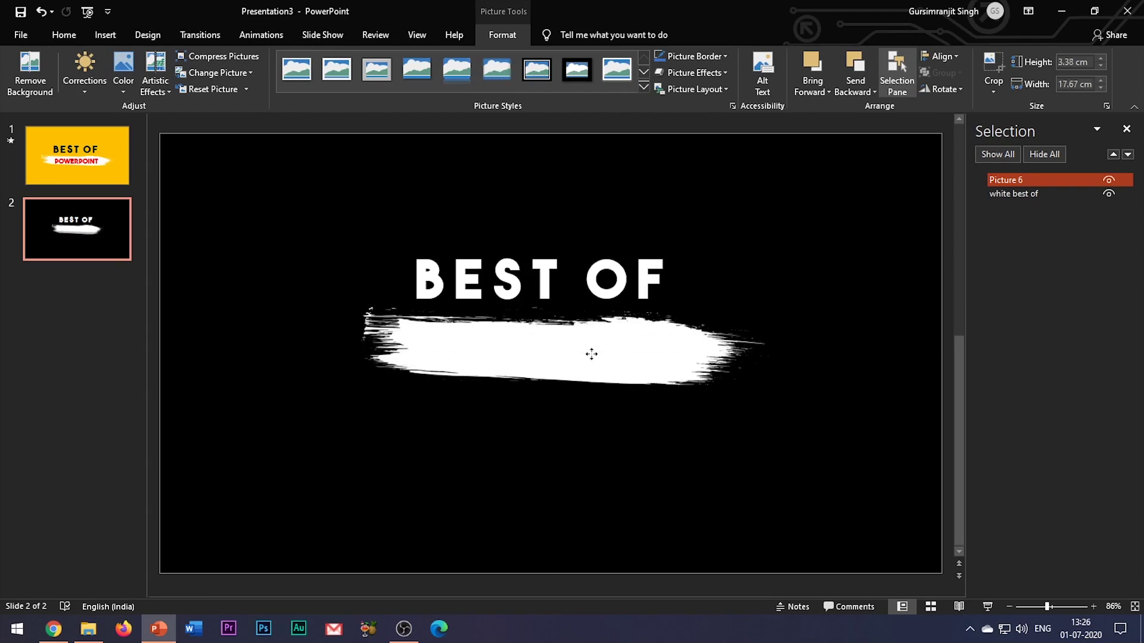
{"action": "left_click_drag", "start_coordinate": [590, 353], "coordinate": [585, 358]}
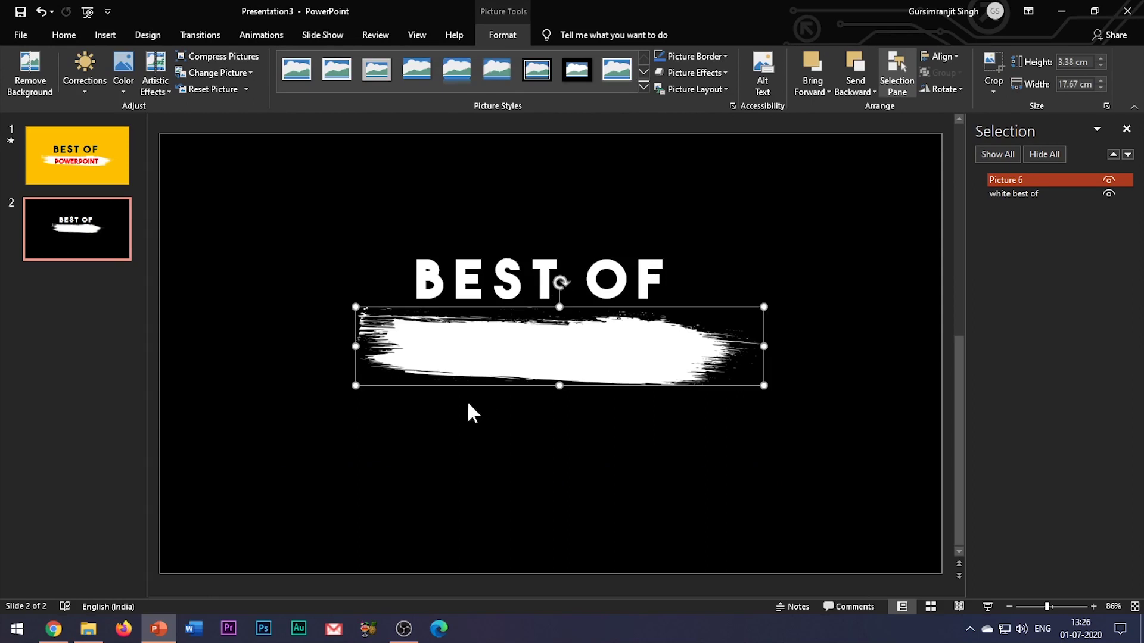
- Add a POWERPOINT text box over the stroke in The Bold Font, size 44
{"action": "left_click", "coordinate": [101, 35]}
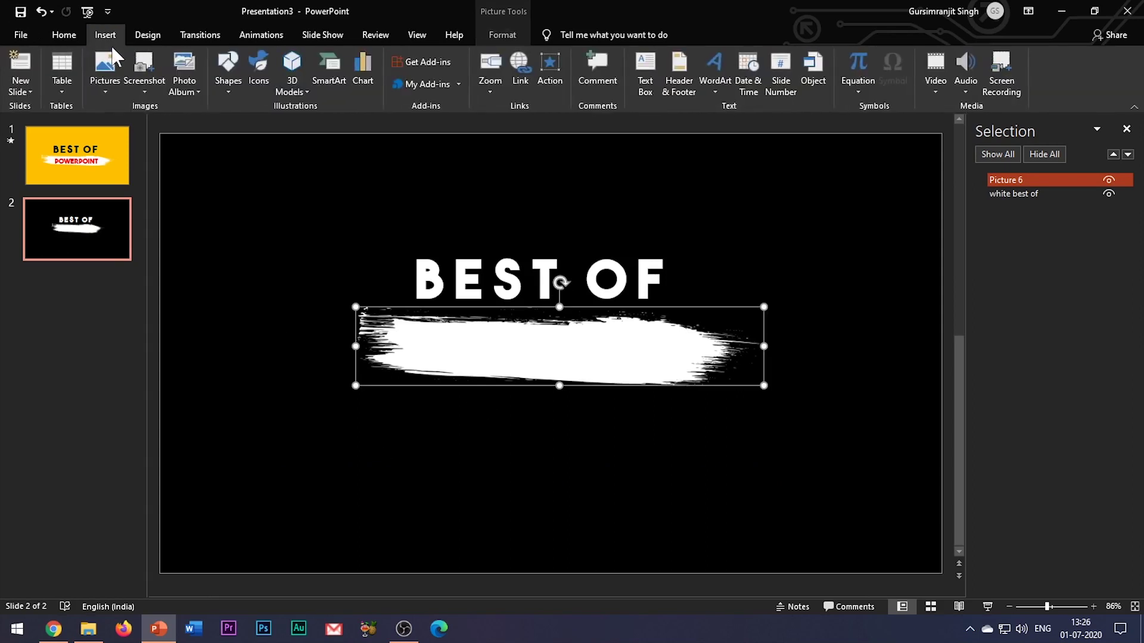
{"action": "left_click", "coordinate": [646, 75]}
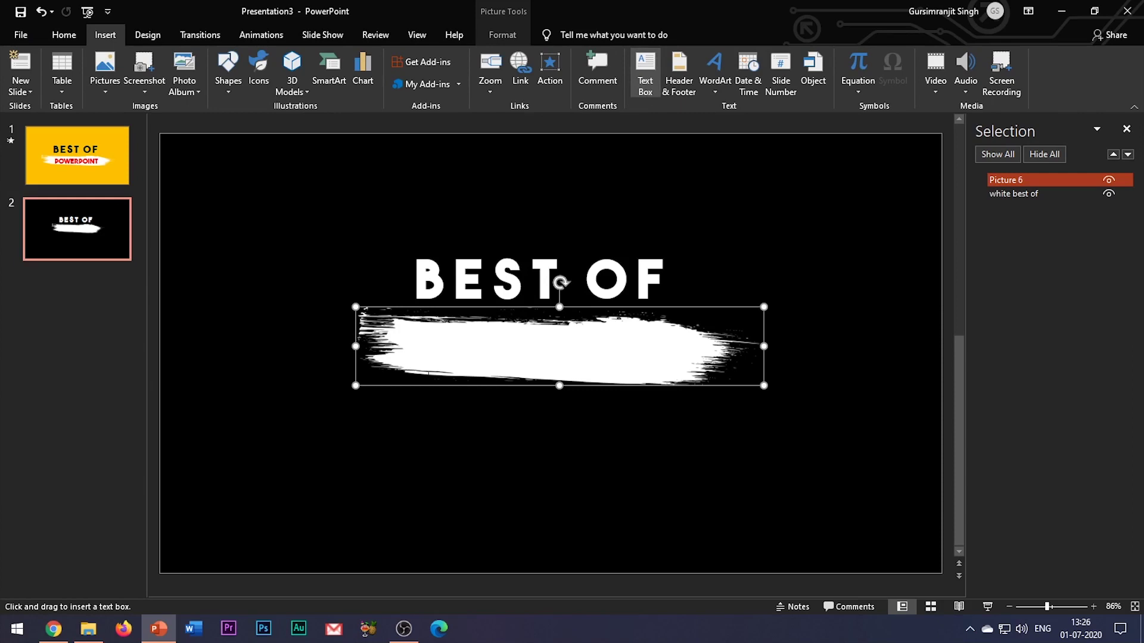
{"action": "left_click_drag", "start_coordinate": [434, 333], "coordinate": [658, 369]}
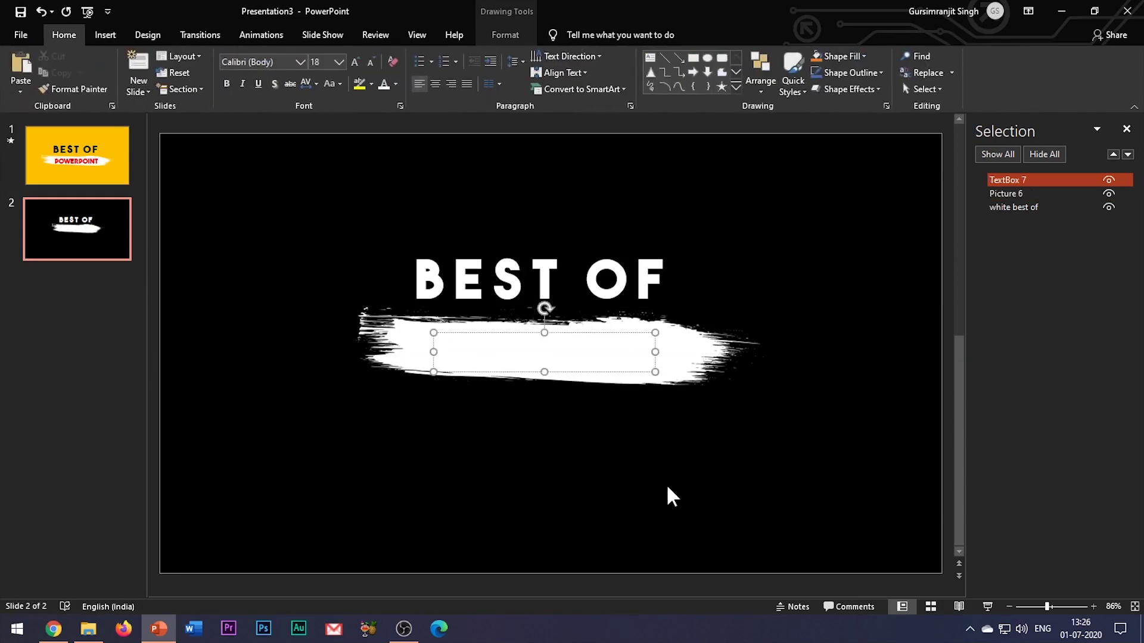
{"action": "type", "text": "PO"}
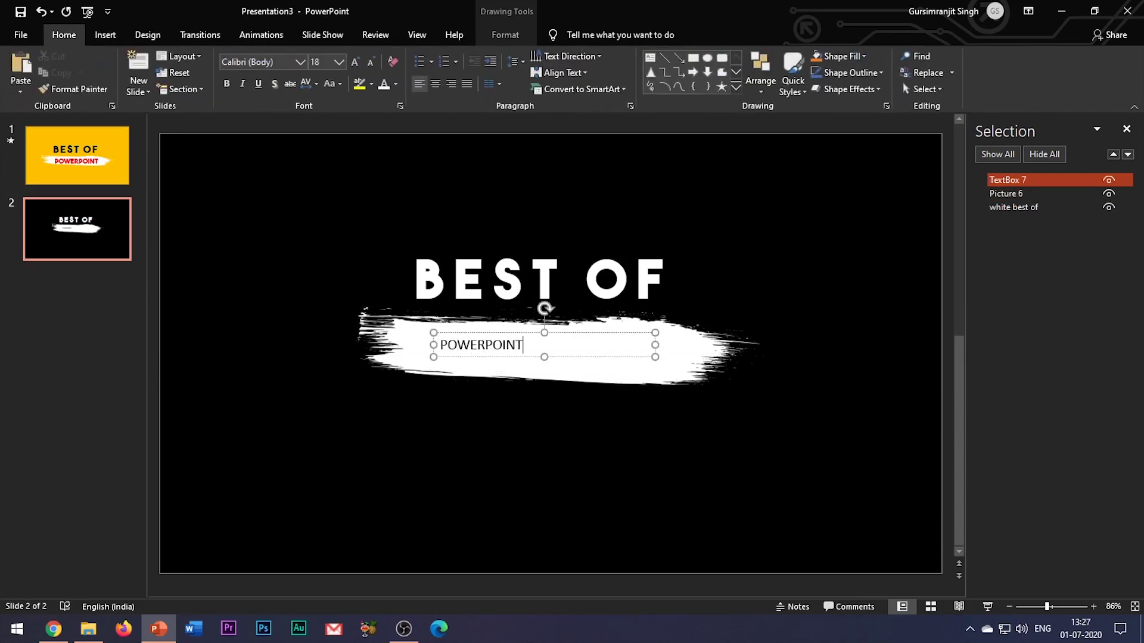
{"action": "type", "text": "WERPOINT"}
{"action": "key", "text": "ctrl+a"}
{"action": "left_click", "coordinate": [300, 61]}
{"action": "left_click", "coordinate": [256, 155]}
{"action": "left_click", "coordinate": [339, 61]}
{"action": "left_click", "coordinate": [325, 271]}
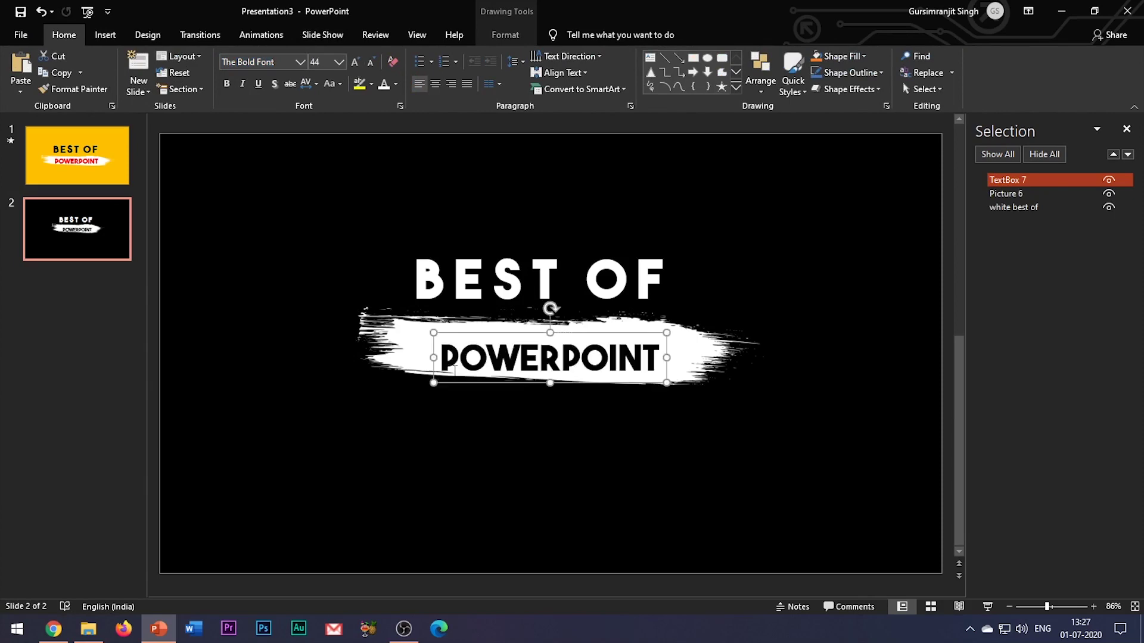
- Align the POWERPOINT text with the stroke, narrowing the stroke to 17.15 cm
{"action": "left_click", "coordinate": [505, 35]}
{"action": "left_click", "coordinate": [960, 56]}
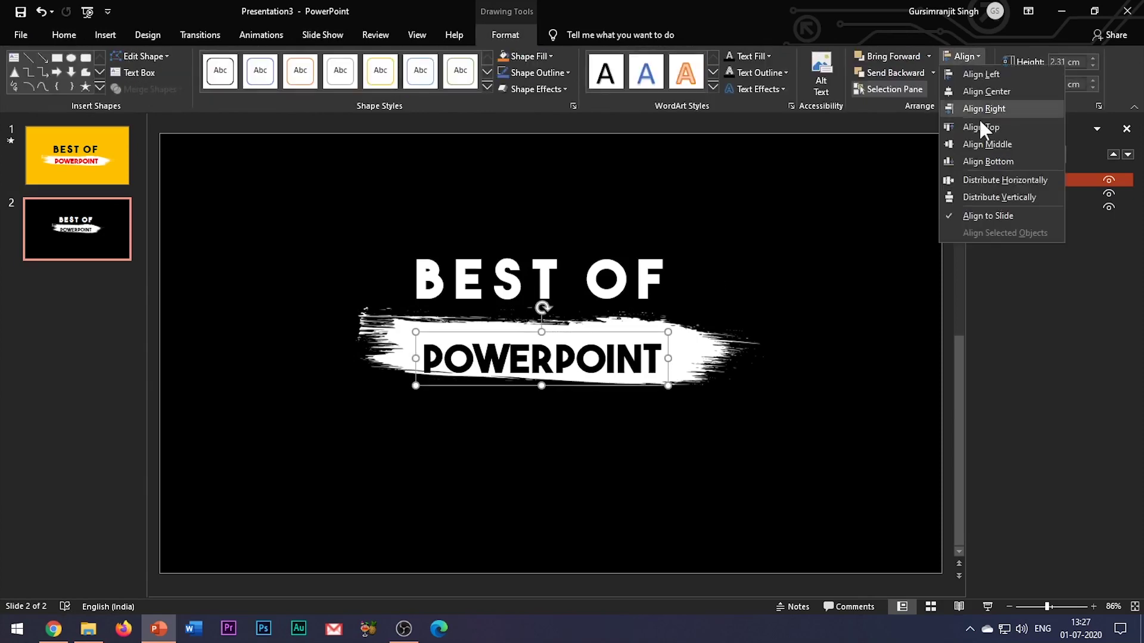
{"action": "left_click", "coordinate": [549, 303]}
{"action": "left_click", "coordinate": [732, 378]}
{"action": "left_click", "coordinate": [503, 34]}
{"action": "left_click", "coordinate": [940, 56]}
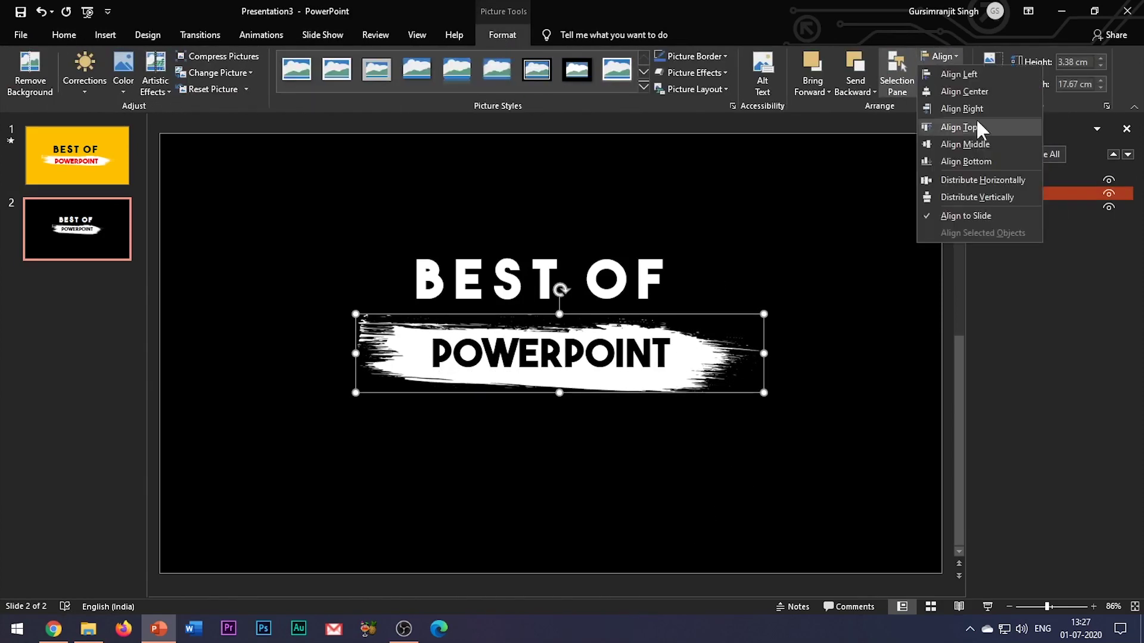
{"action": "key", "text": "Escape"}
{"action": "left_click_drag", "start_coordinate": [677, 465], "coordinate": [422, 391]}
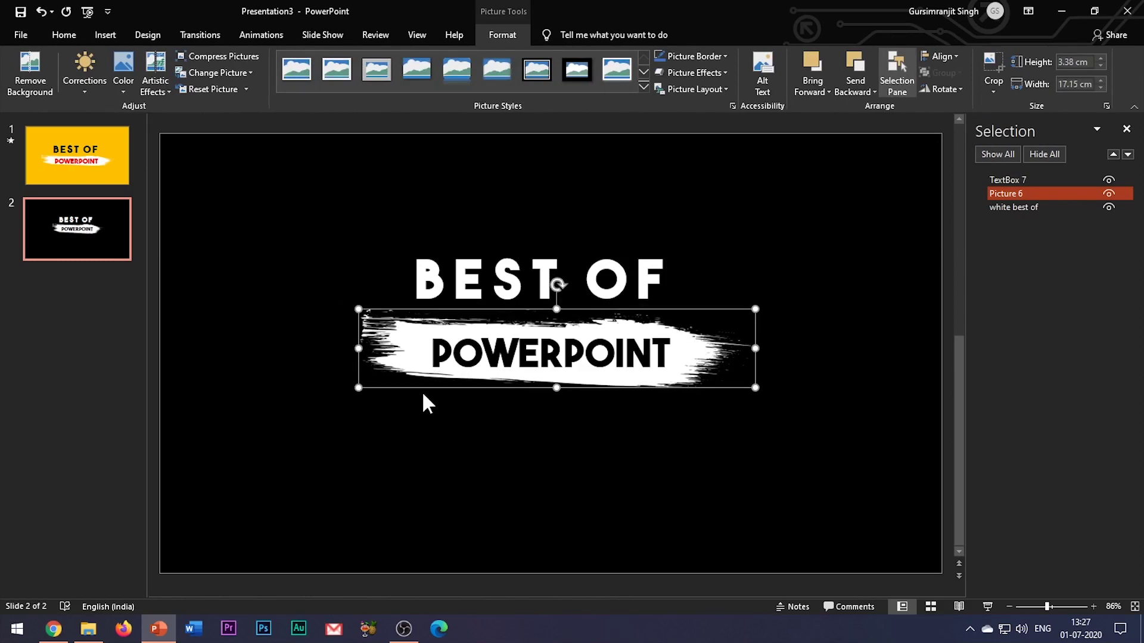
{"action": "left_click", "coordinate": [639, 459]}
{"action": "key", "text": "Tab"}
- Group the POWERPOINT text box with its paint-stroke picture
{"action": "left_click", "coordinate": [701, 359], "text": "shift"}
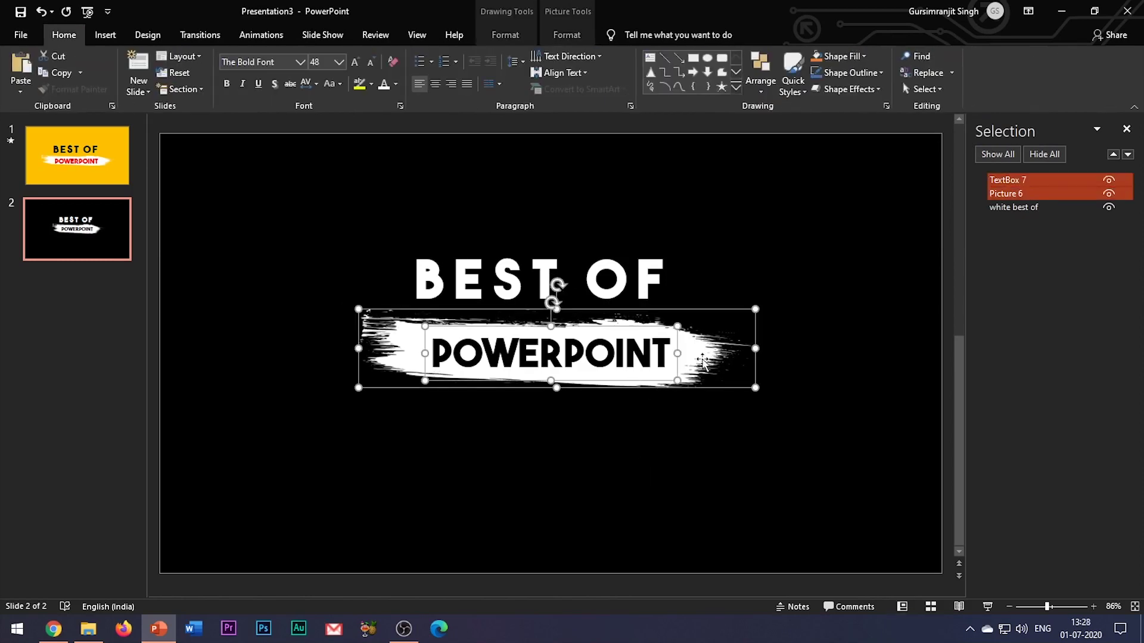
{"action": "right_click", "coordinate": [702, 359]}
{"action": "mouse_move", "coordinate": [745, 445]}
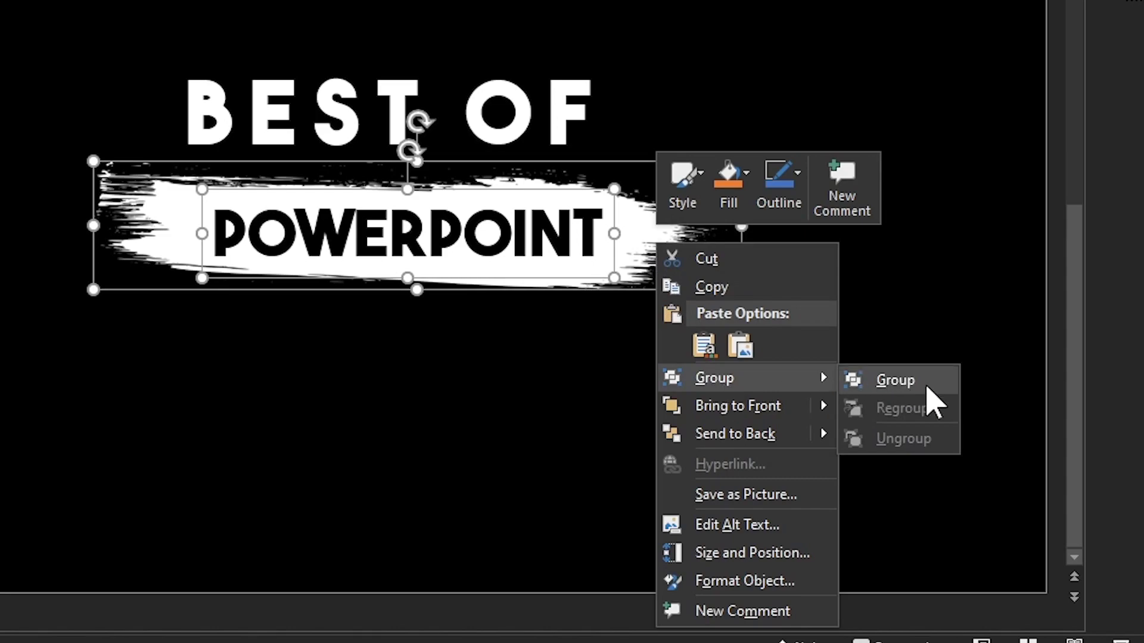
{"action": "left_click", "coordinate": [927, 389]}
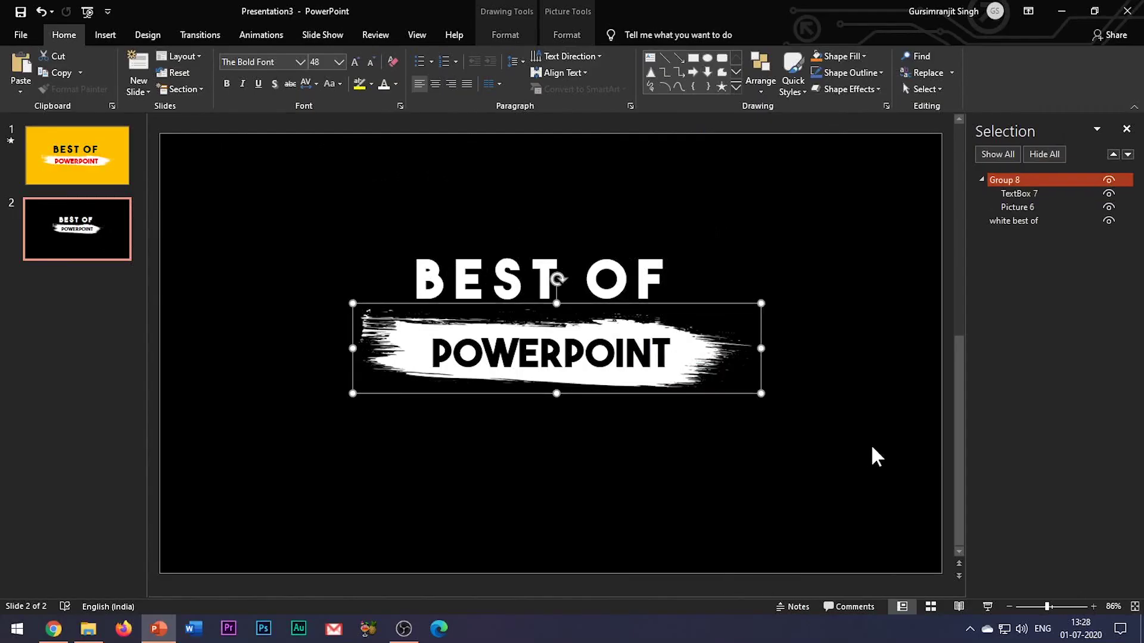
- Name the new group BLACK STROKE in the Selection Pane
{"action": "left_click", "coordinate": [981, 179]}
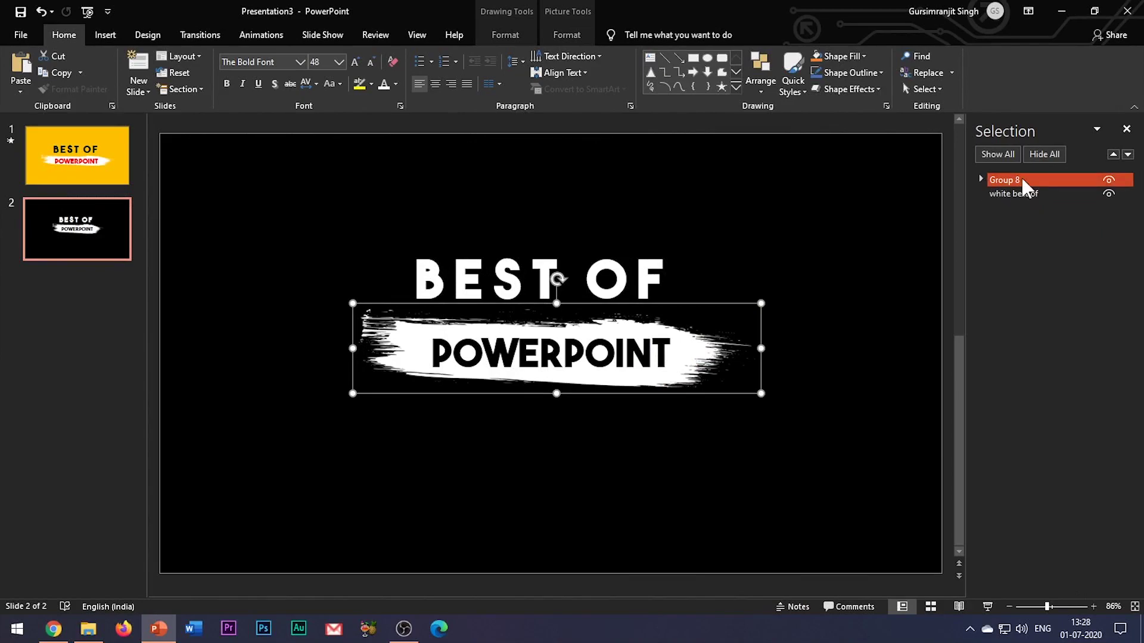
{"action": "left_click", "coordinate": [1041, 181]}
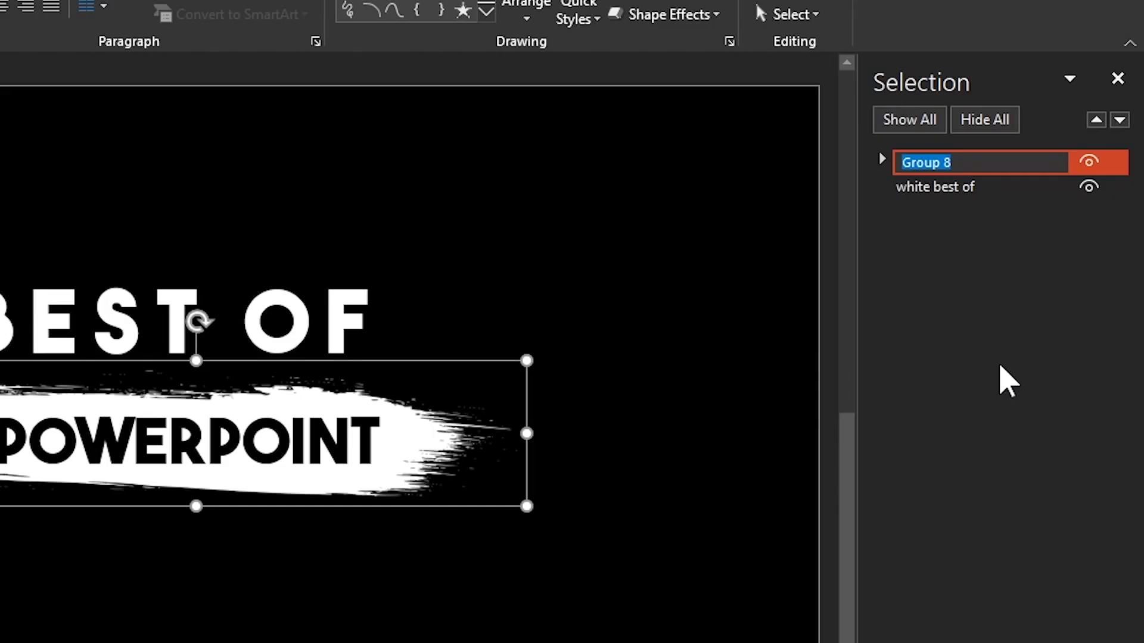
{"action": "type", "text": "BLACK STROKE"}
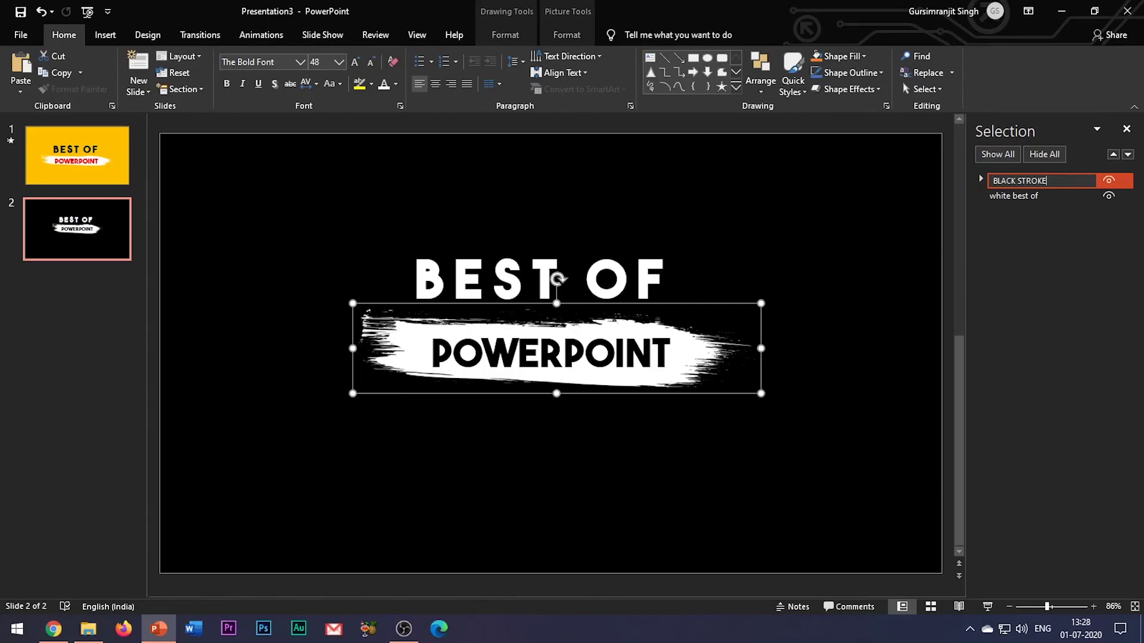
{"action": "left_click", "coordinate": [1051, 314]}
- Draw a full-slide yellow rectangle and send it behind the text and stroke
{"action": "left_click", "coordinate": [105, 35]}
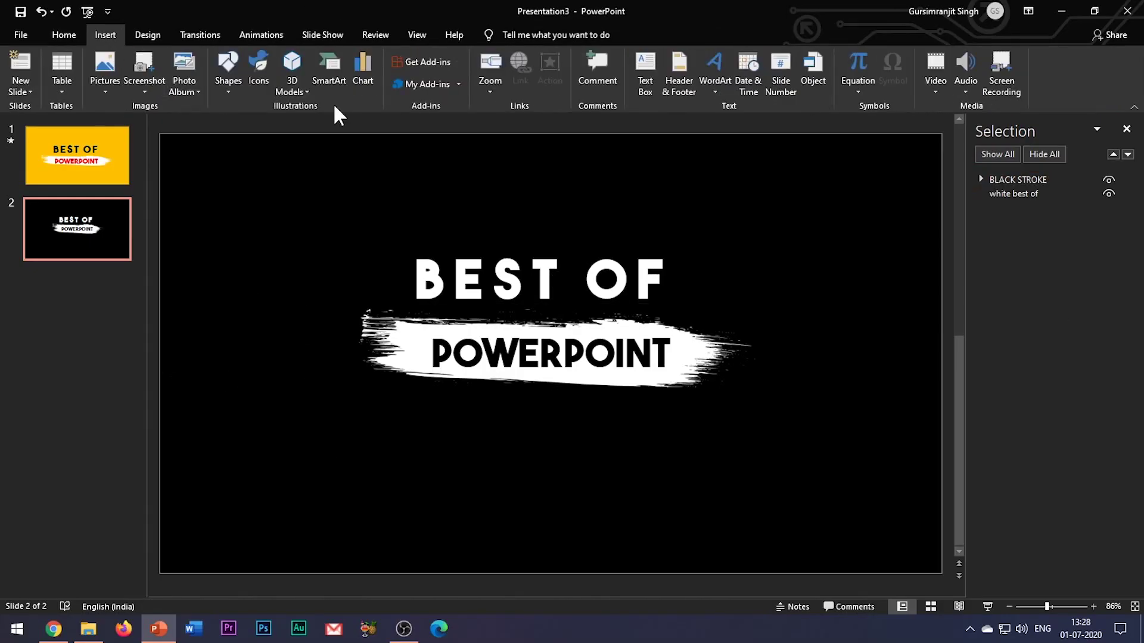
{"action": "left_click", "coordinate": [228, 65]}
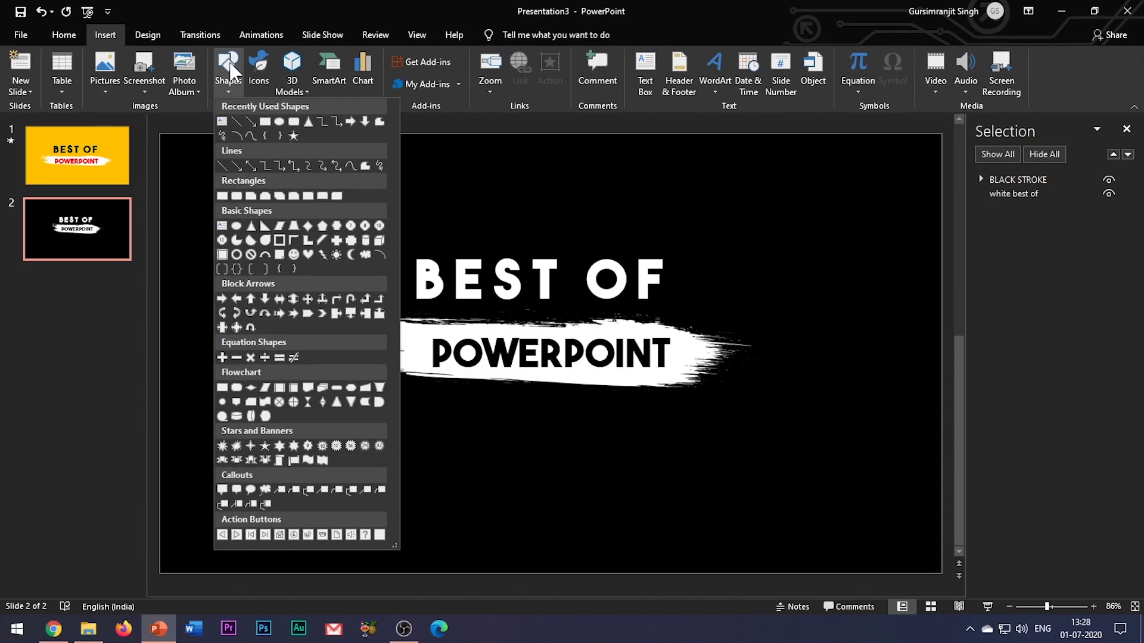
{"action": "left_click", "coordinate": [264, 123]}
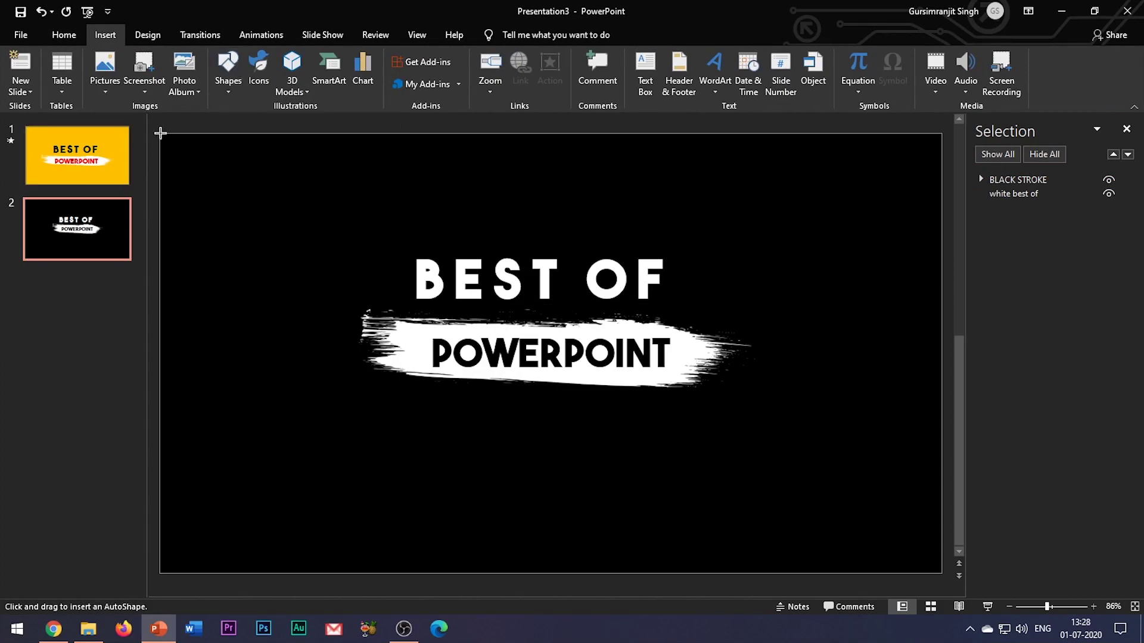
{"action": "left_click_drag", "start_coordinate": [159, 133], "coordinate": [942, 574]}
{"action": "left_click", "coordinate": [380, 70]}
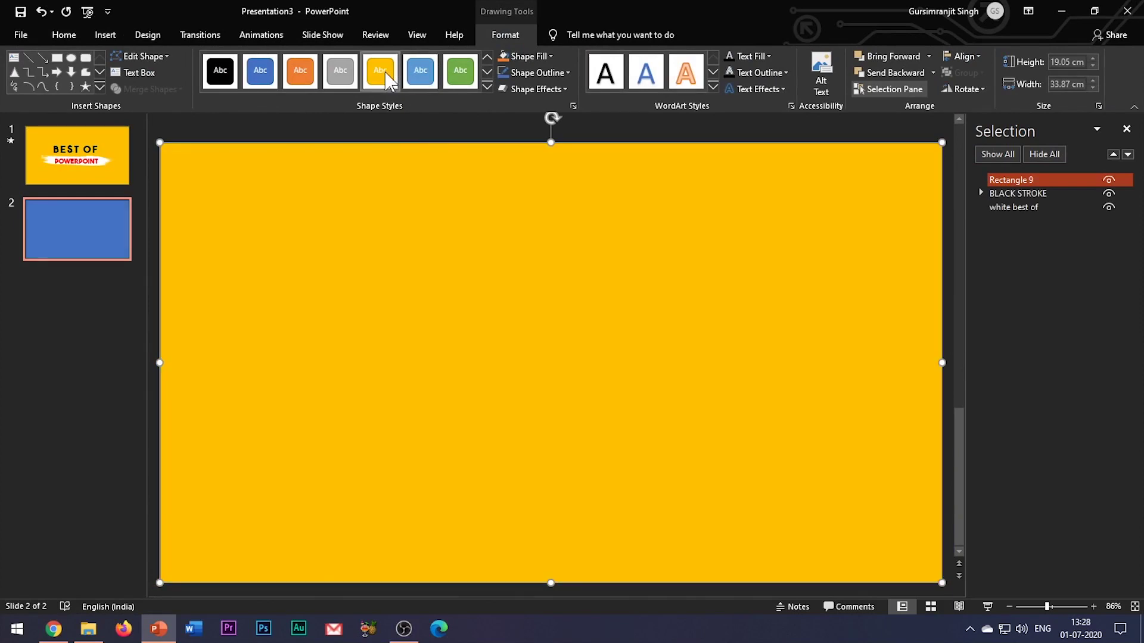
{"action": "right_click", "coordinate": [470, 393]}
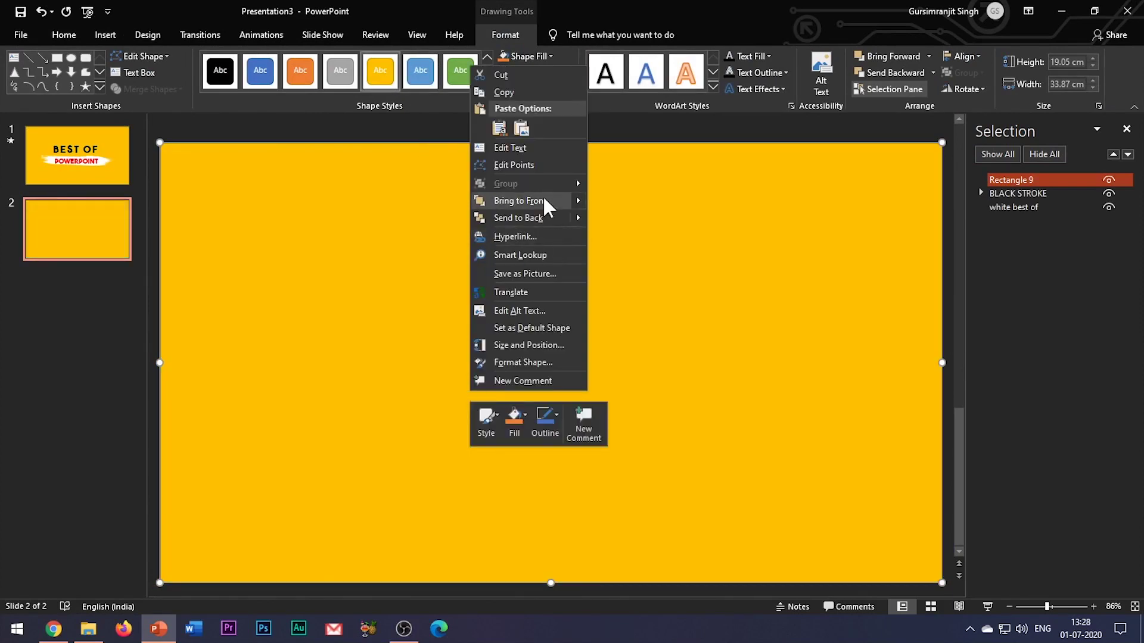
{"action": "left_click", "coordinate": [543, 221]}
{"action": "key", "text": "Escape"}
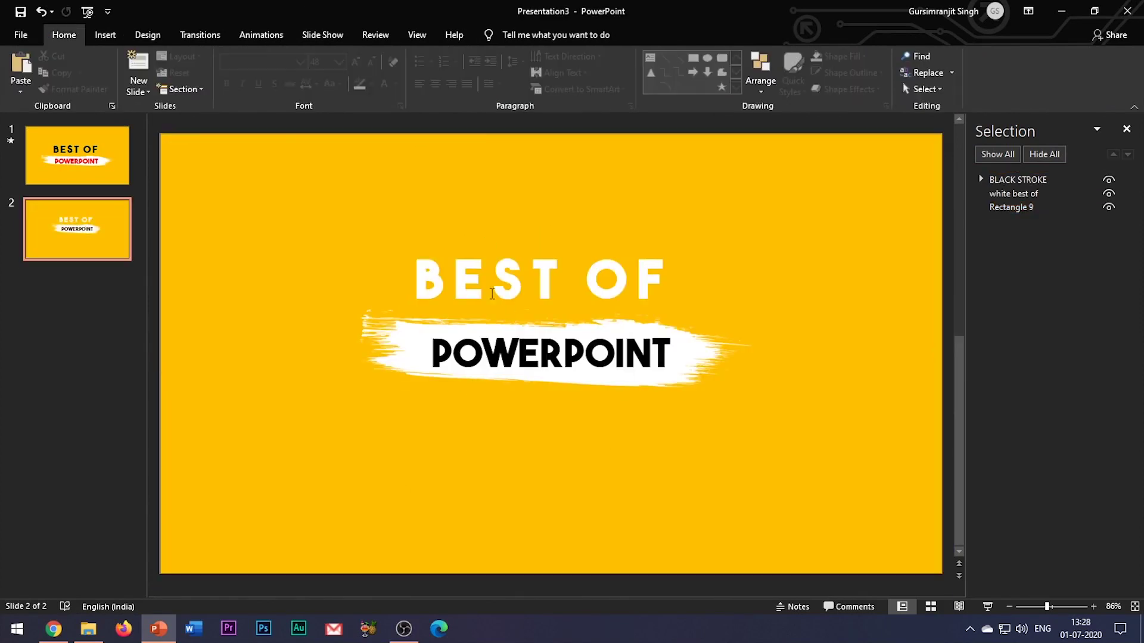
{"action": "left_click", "coordinate": [492, 294]}
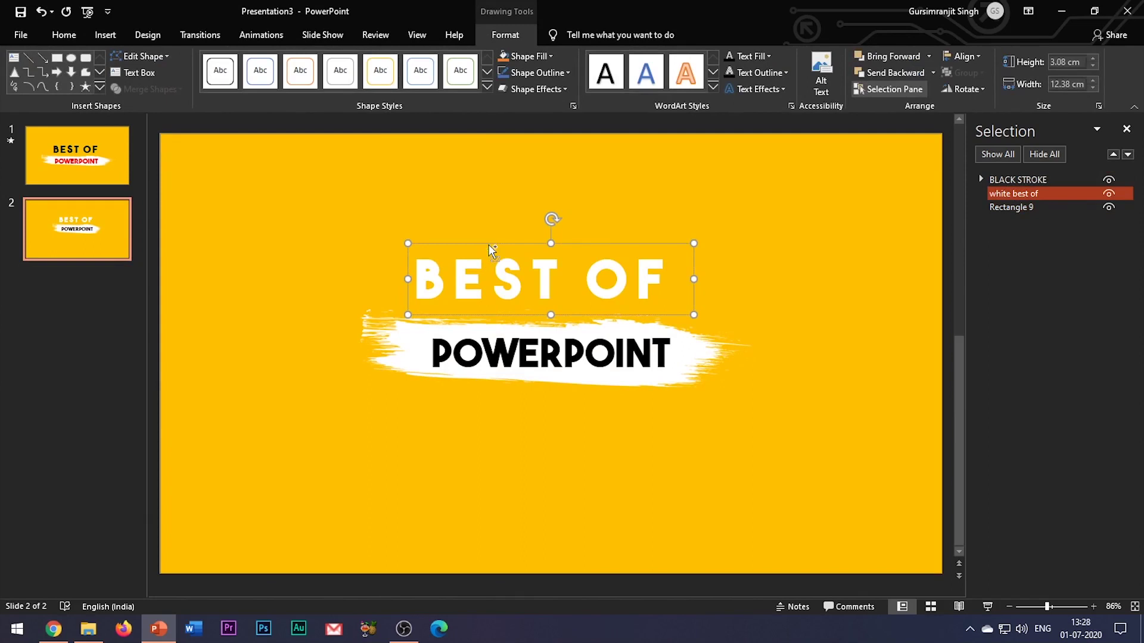
- Duplicate BEST OF, colour the copy black, and layer it over the white one
{"action": "key", "text": "ctrl+c"}
{"action": "key", "text": "ctrl+v"}
{"action": "mouse_move", "coordinate": [514, 245]}
{"action": "left_mouse_down"}
{"action": "mouse_move", "coordinate": [781, 345]}
{"action": "mouse_move", "coordinate": [502, 243]}
{"action": "mouse_move", "coordinate": [505, 415]}
{"action": "mouse_move", "coordinate": [463, 245]}
{"action": "mouse_move", "coordinate": [459, 253]}
{"action": "left_mouse_up"}
{"action": "left_click", "coordinate": [64, 34]}
{"action": "left_click", "coordinate": [396, 84]}
{"action": "left_click", "coordinate": [396, 116]}
{"action": "left_click", "coordinate": [5, 516]}
- Duplicate the BLACK STROKE group below and make its POWERPOINT text red
{"action": "left_click", "coordinate": [684, 384]}
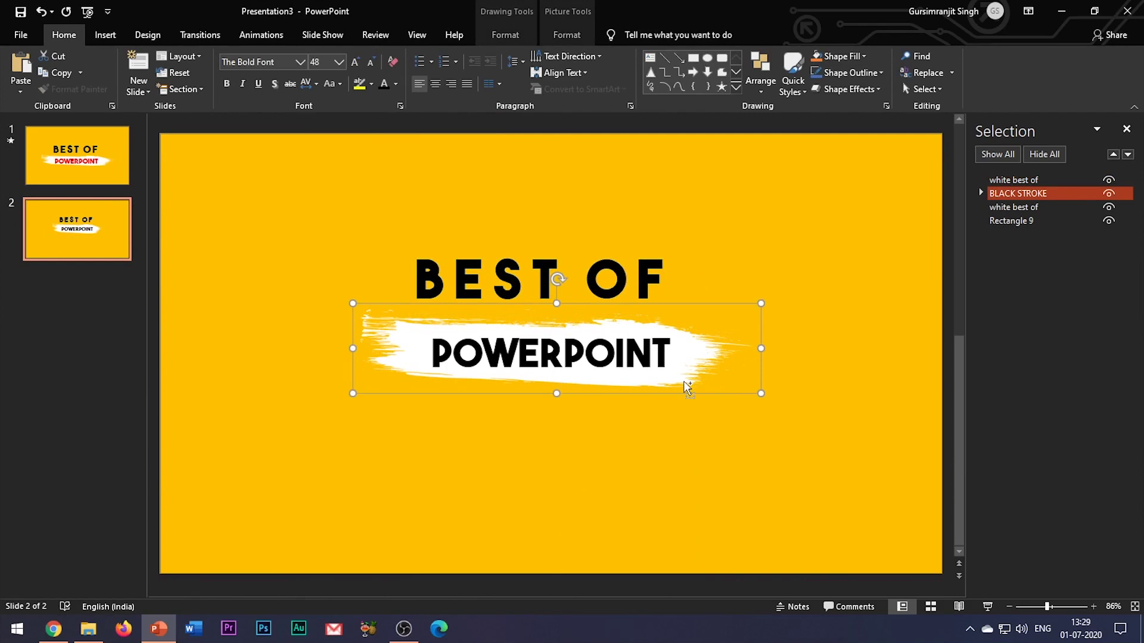
{"action": "mouse_move", "coordinate": [686, 386]}
{"action": "left_mouse_down"}
{"action": "mouse_move", "coordinate": [702, 378]}
{"action": "mouse_move", "coordinate": [695, 501]}
{"action": "left_mouse_up"}
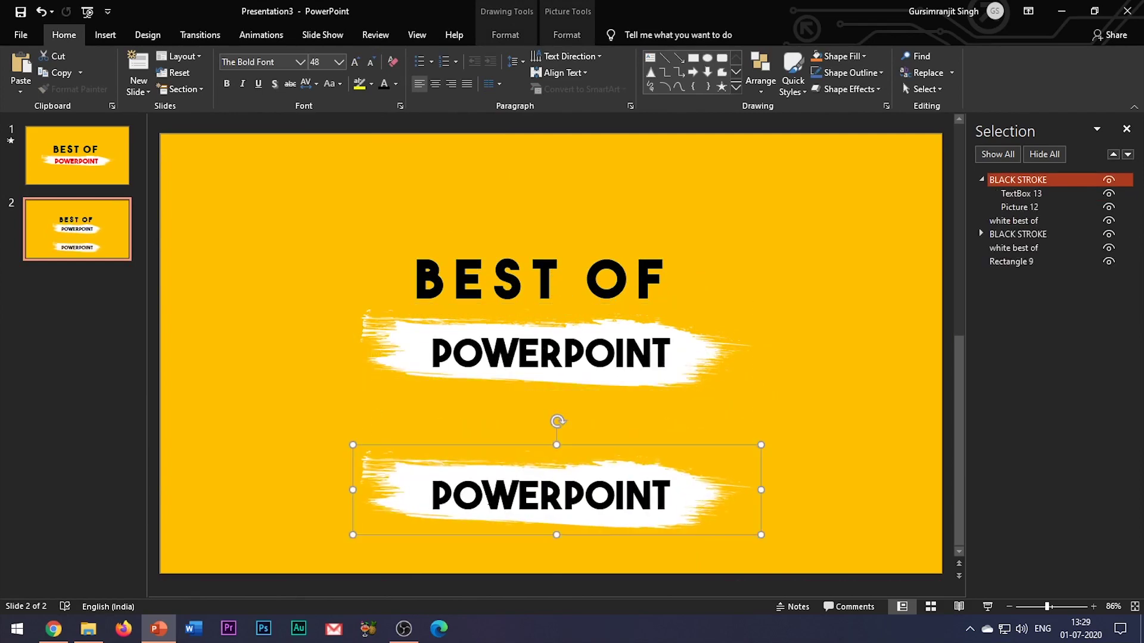
{"action": "key", "text": "ctrl+a"}
{"action": "left_click", "coordinate": [395, 83]}
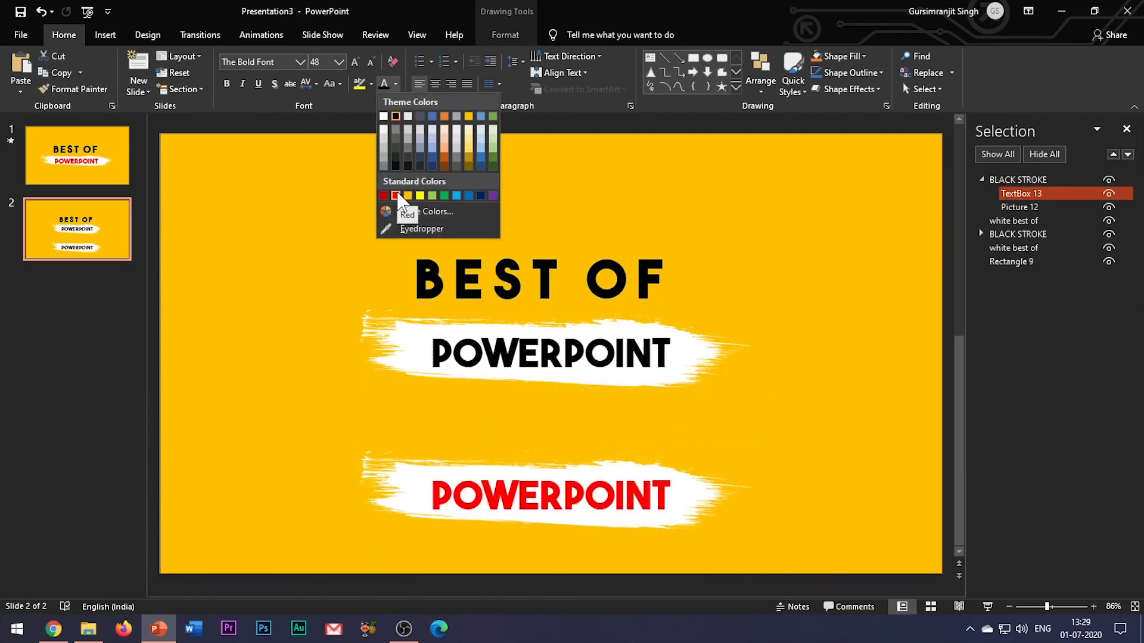
{"action": "left_click", "coordinate": [397, 196]}
- Rename the duplicated group to RED STROKE
{"action": "left_click", "coordinate": [1016, 180]}
{"action": "left_click", "coordinate": [1026, 182]}
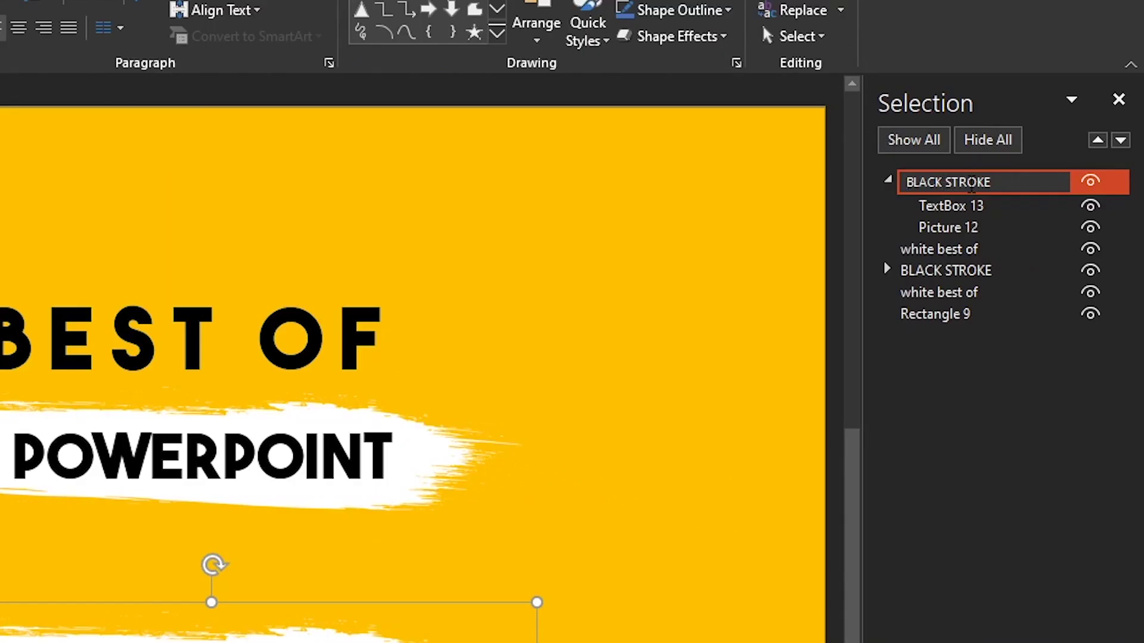
{"action": "left_click_drag", "start_coordinate": [997, 183], "coordinate": [791, 184]}
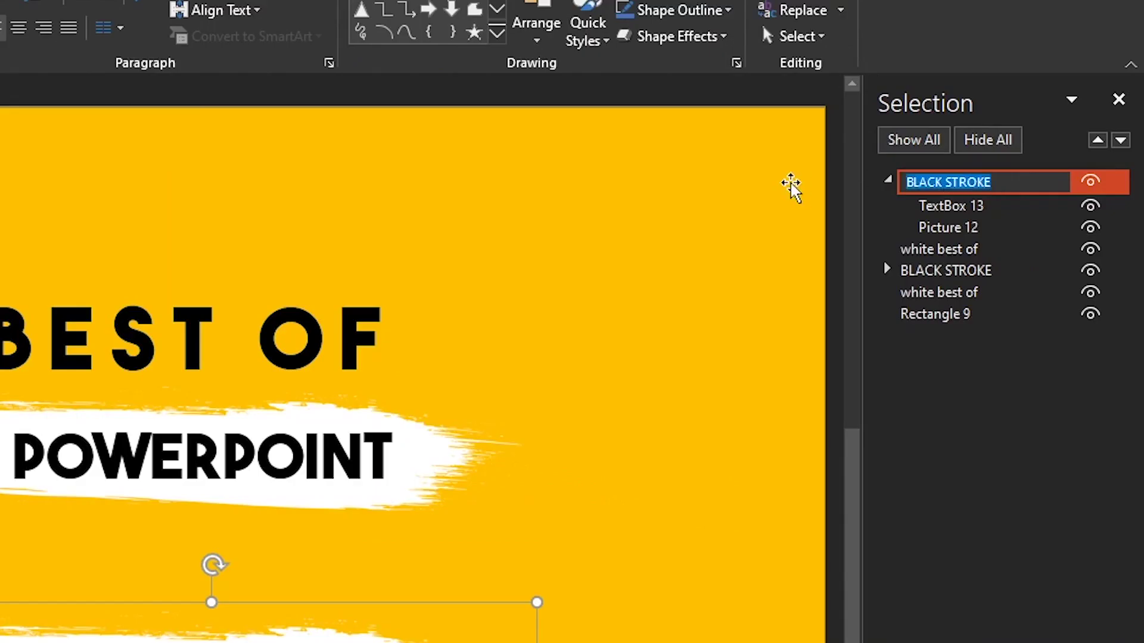
{"action": "left_click_drag", "start_coordinate": [946, 181], "coordinate": [846, 183]}
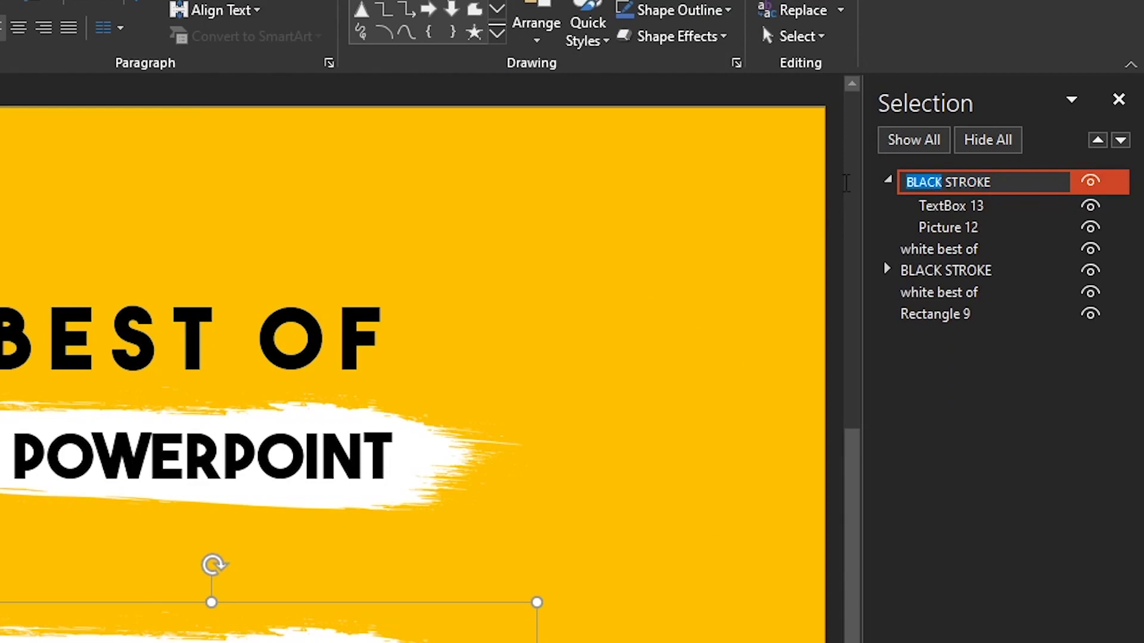
{"action": "type", "text": "RED"}
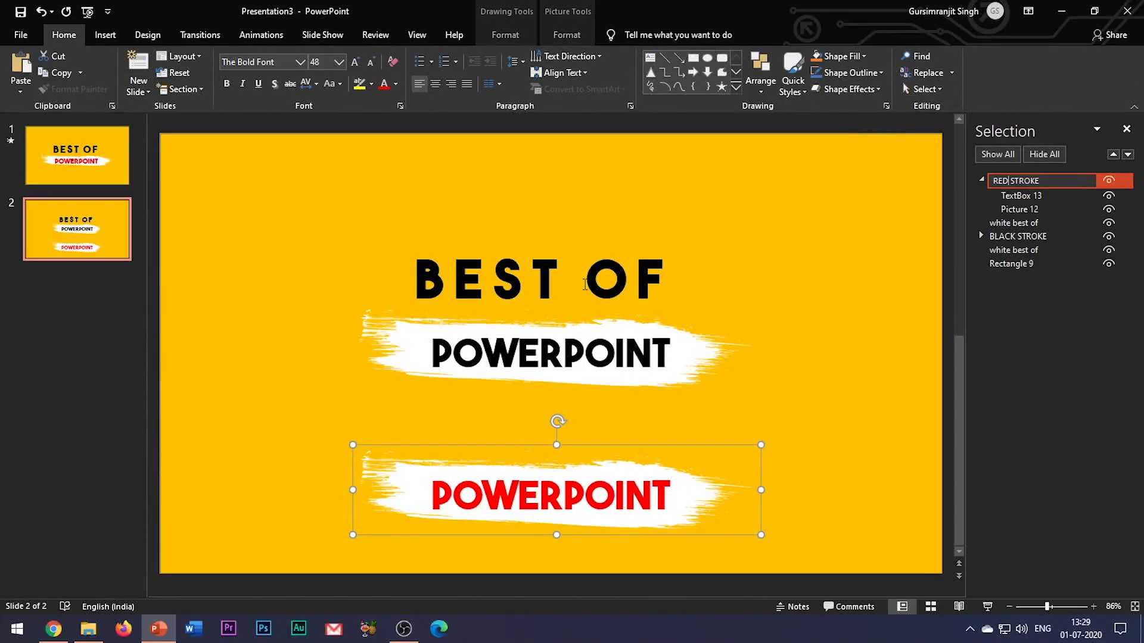
{"action": "left_click", "coordinate": [257, 343]}
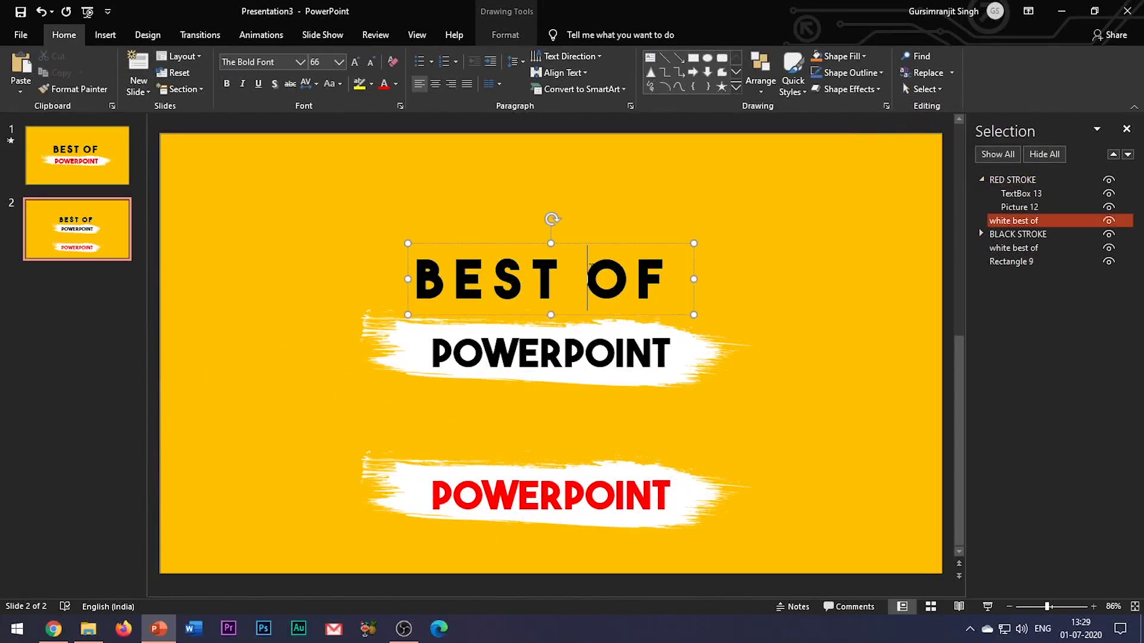
- Rename the dark BEST OF layer to 'BLACK best of'
{"action": "key", "text": "ctrl+a"}
{"action": "left_click", "coordinate": [1017, 221]}
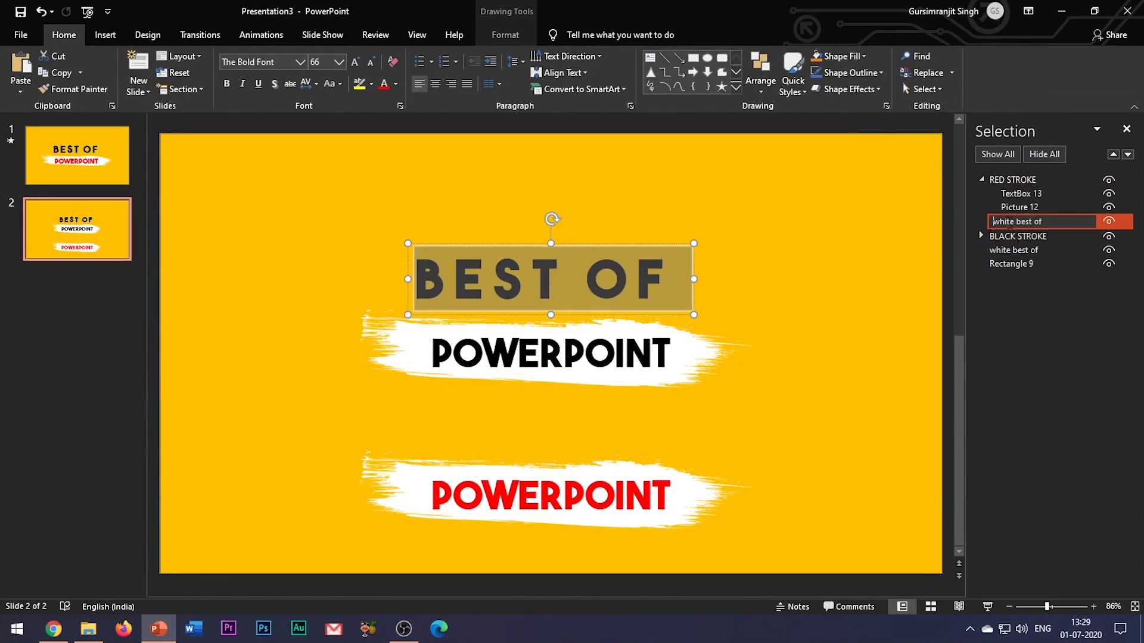
{"action": "left_click_drag", "start_coordinate": [928, 214], "coordinate": [857, 216]}
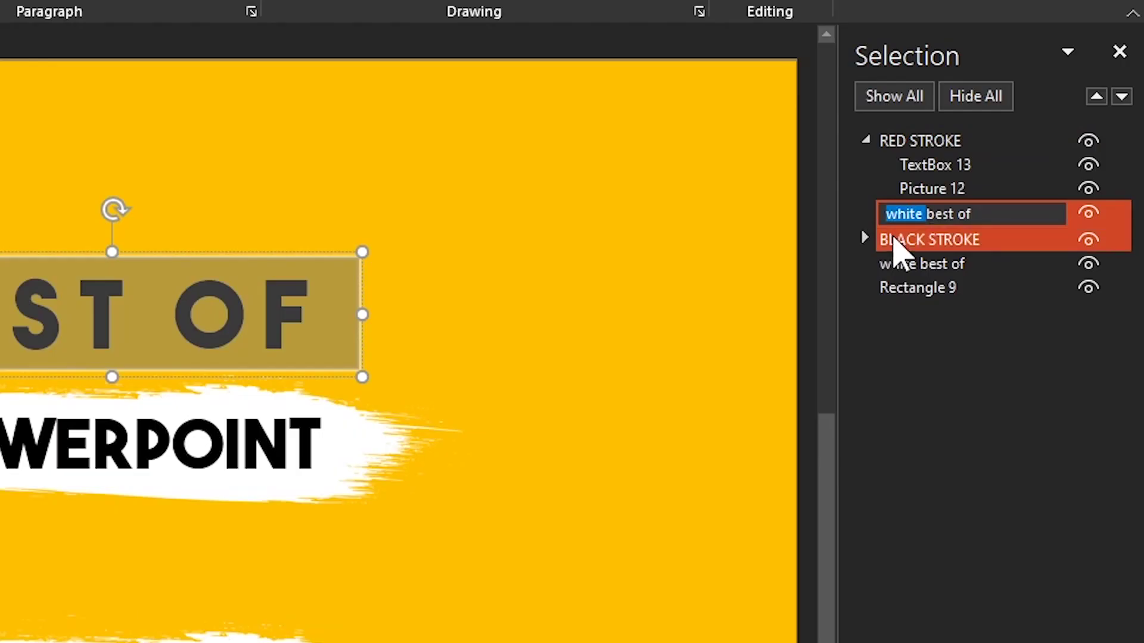
{"action": "type", "text": "BLAC"}
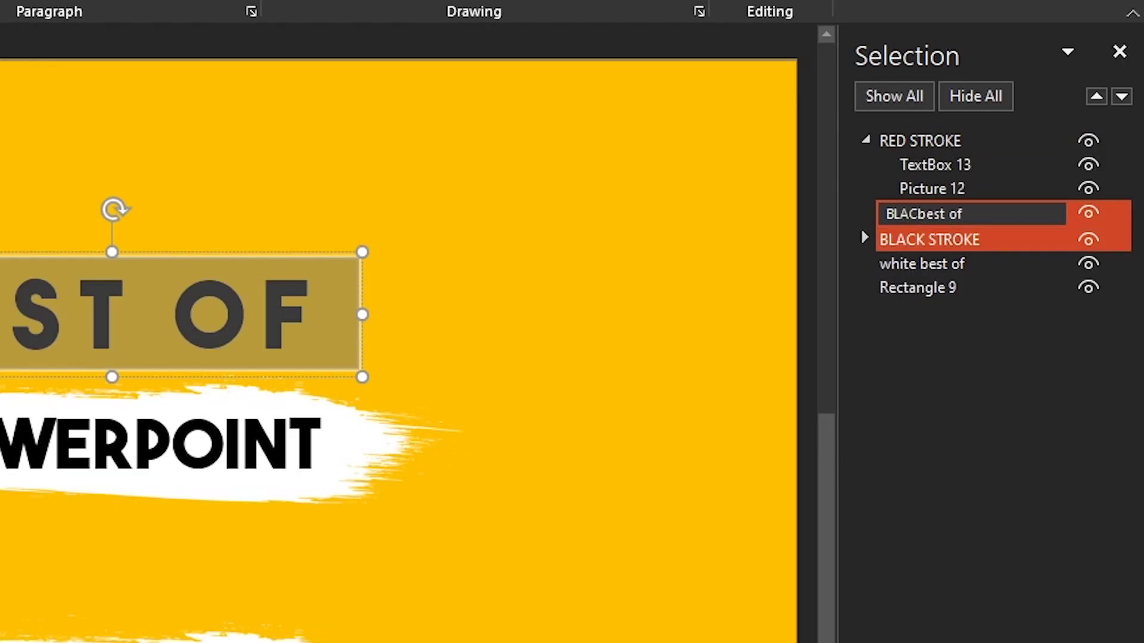
{"action": "type", "text": "K"}
{"action": "key", "text": "Return"}
- Align the black POWERPOINT stroke group to the slide's centre and middle
{"action": "left_click", "coordinate": [894, 236]}
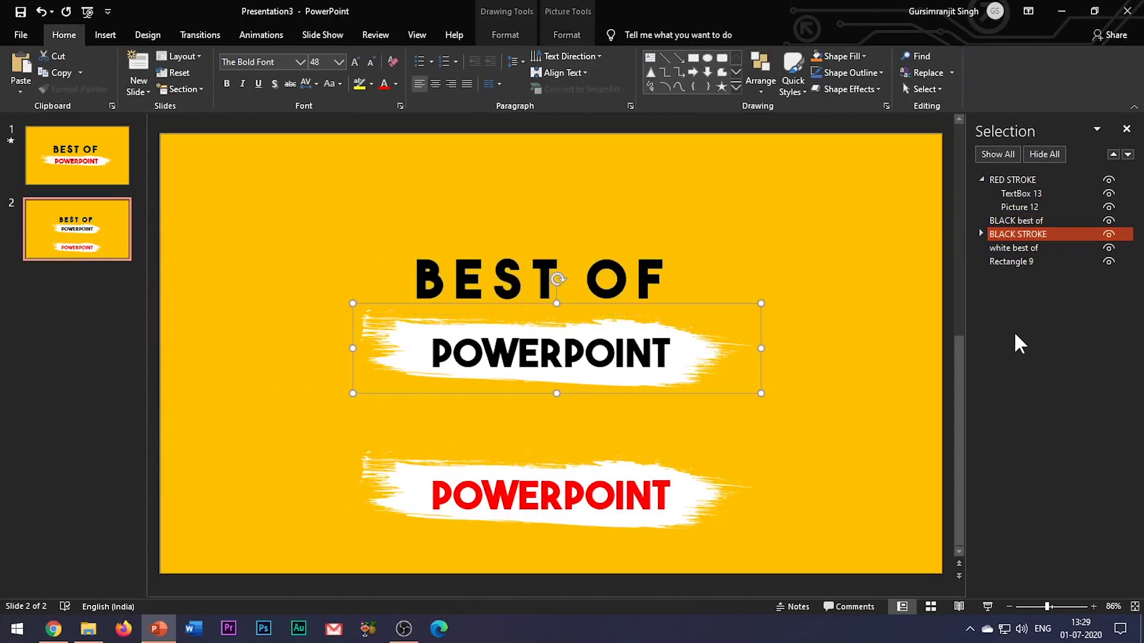
{"action": "left_click", "coordinate": [599, 472]}
{"action": "left_click", "coordinate": [556, 357]}
{"action": "left_click", "coordinate": [554, 34]}
{"action": "left_click", "coordinate": [939, 58]}
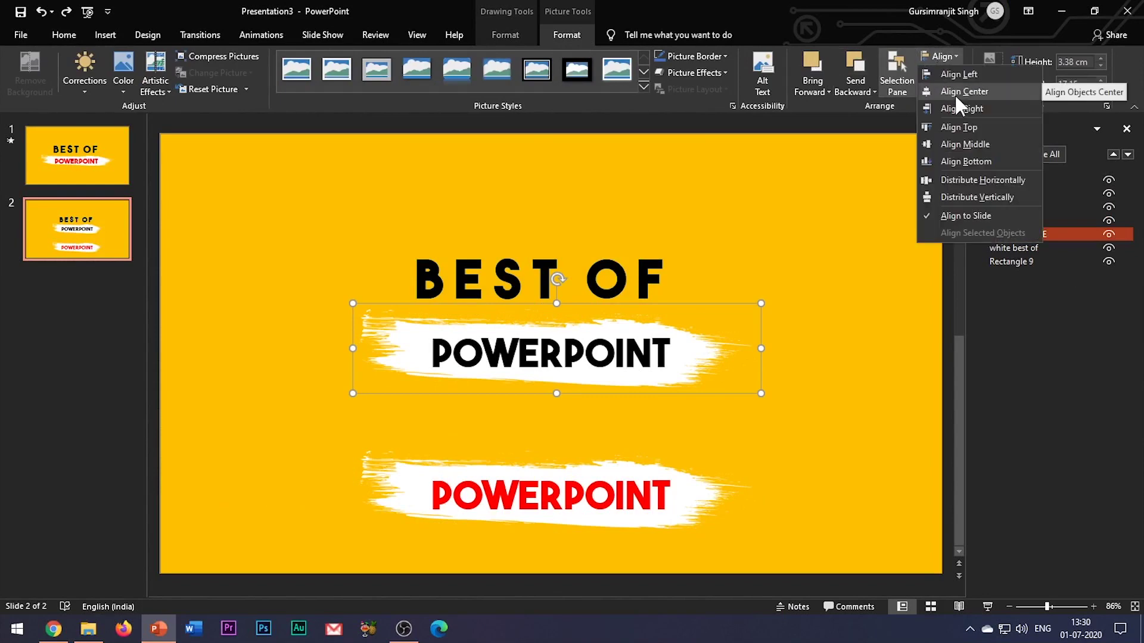
{"action": "left_click", "coordinate": [955, 94]}
{"action": "left_click", "coordinate": [950, 58]}
{"action": "left_click", "coordinate": [970, 145]}
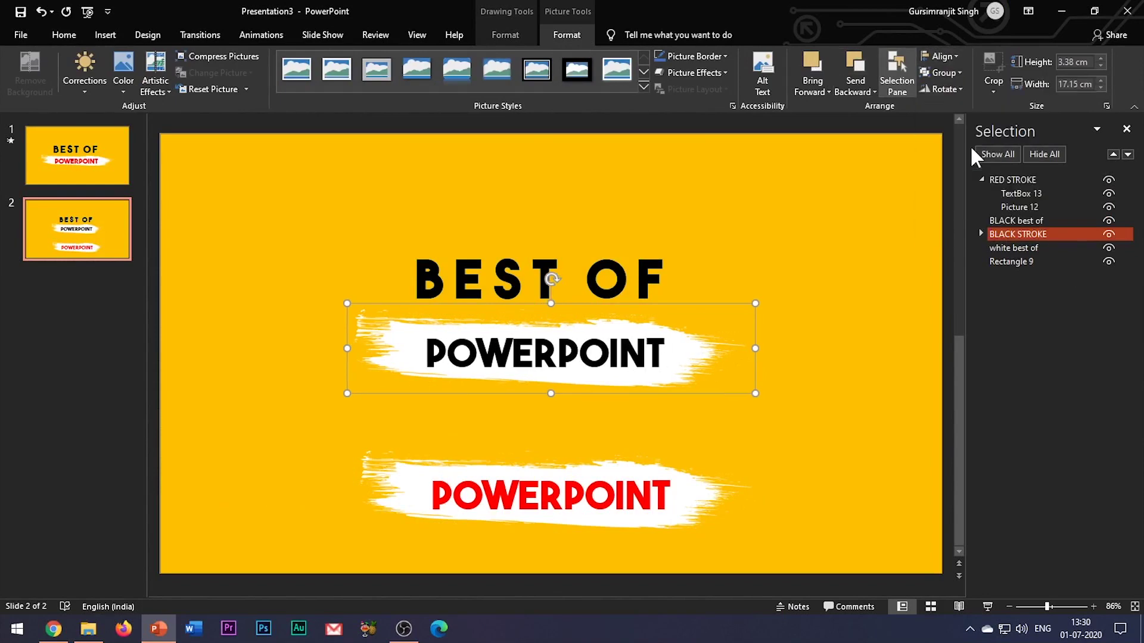
- Align the red POWERPOINT stroke group to the slide's centre and middle too
{"action": "left_click", "coordinate": [586, 507]}
{"action": "left_click", "coordinate": [229, 502]}
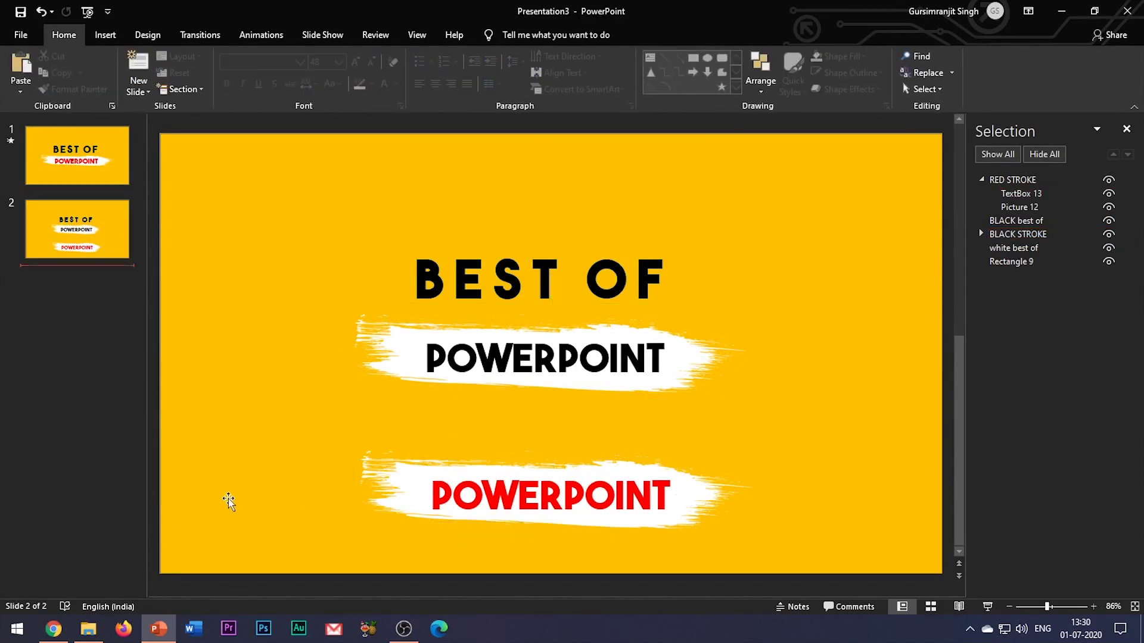
{"action": "left_click", "coordinate": [384, 517]}
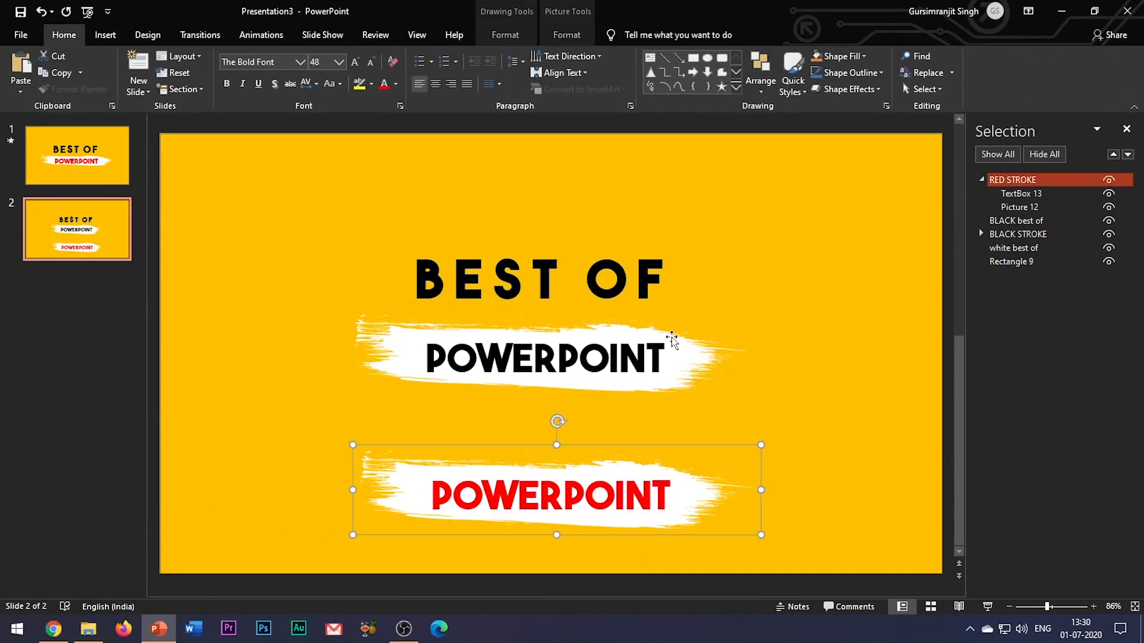
{"action": "left_click", "coordinate": [586, 35]}
{"action": "left_click", "coordinate": [957, 60]}
{"action": "left_click", "coordinate": [956, 84]}
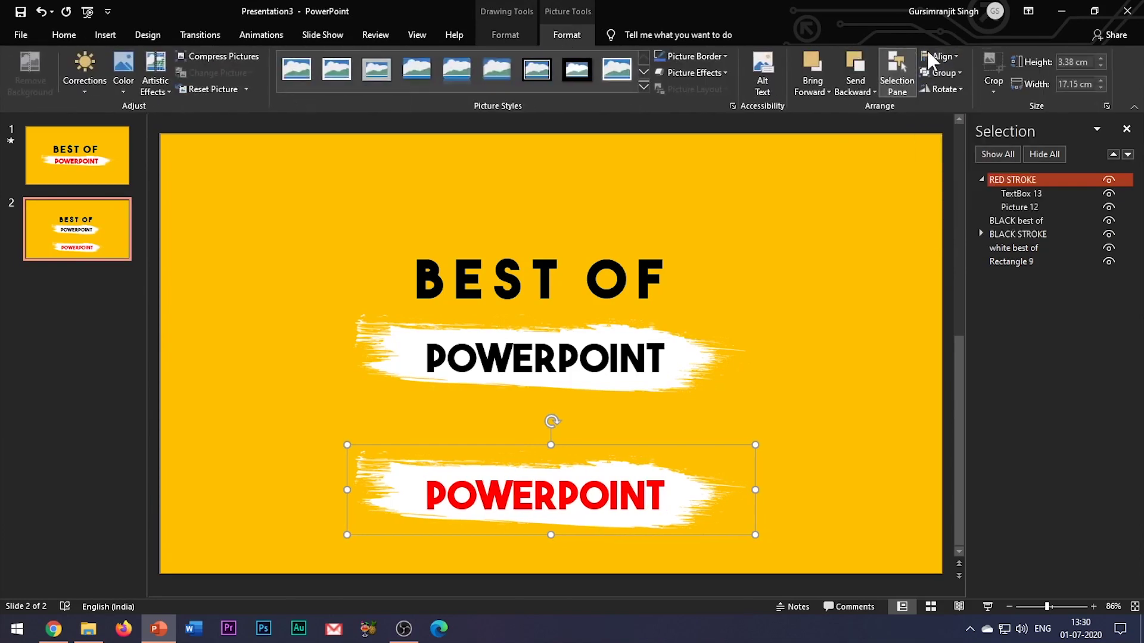
{"action": "left_click", "coordinate": [941, 55]}
{"action": "left_click", "coordinate": [976, 145]}
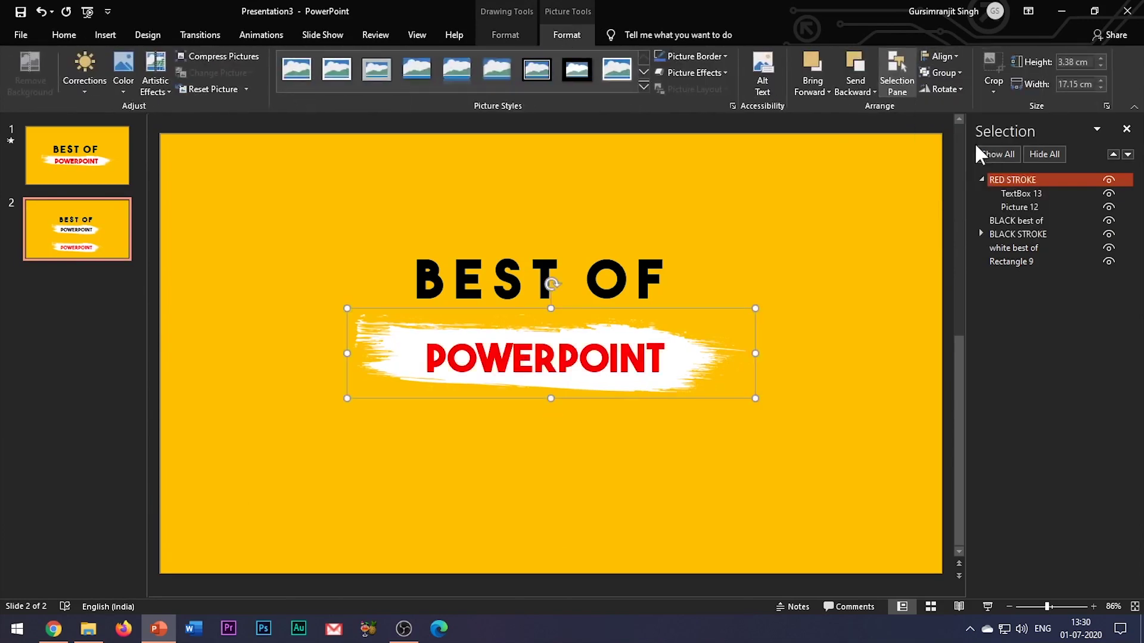
- Select the background rectangle and BEST OF layers in the Selection Pane
{"action": "left_click", "coordinate": [217, 447]}
{"action": "key", "text": "Escape"}
{"action": "left_click", "coordinate": [1039, 249]}
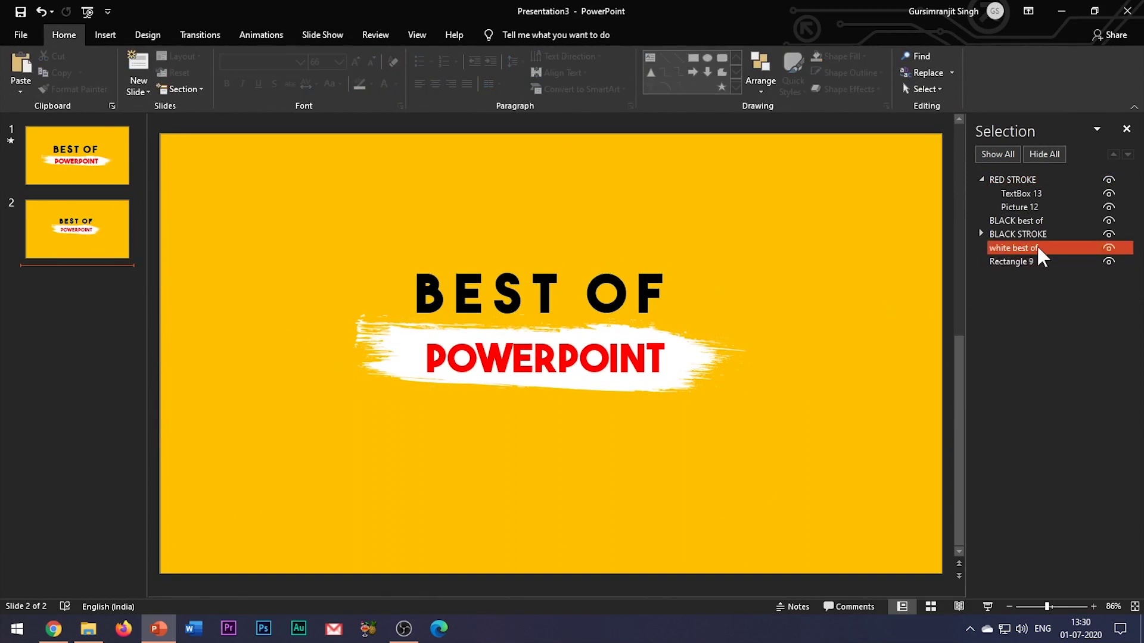
{"action": "left_click", "coordinate": [1041, 262]}
{"action": "left_click", "coordinate": [1036, 249]}
{"action": "left_click", "coordinate": [1031, 222]}
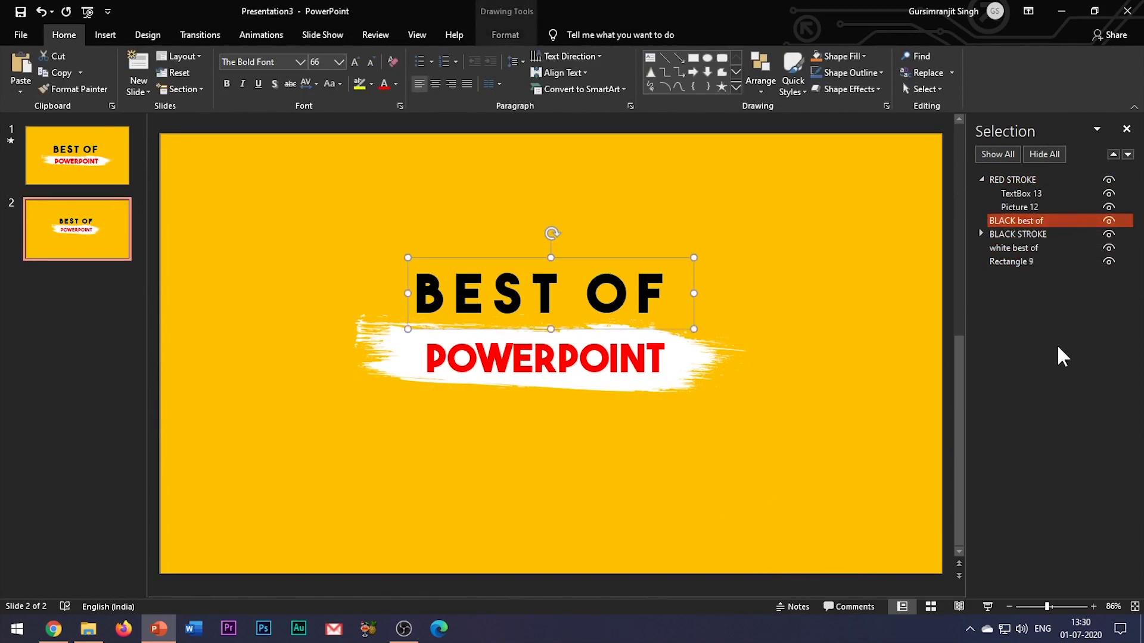
- Group the yellow background, BLACK best of text and RED STROKE together
{"action": "left_click", "coordinate": [1032, 263], "text": "ctrl"}
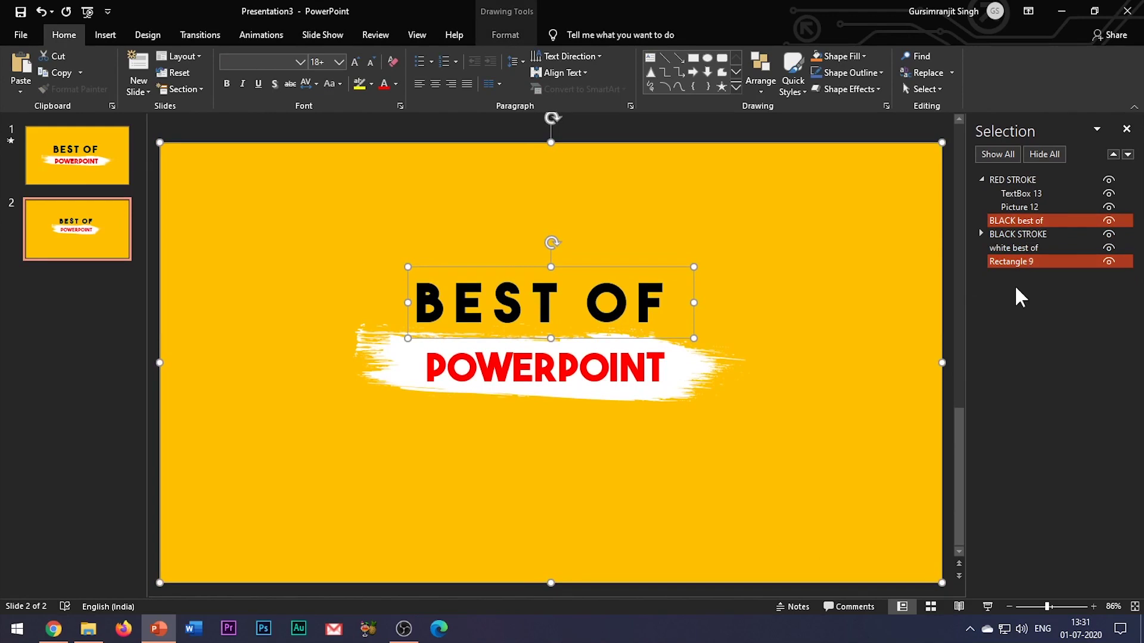
{"action": "left_click", "coordinate": [992, 181], "text": "ctrl"}
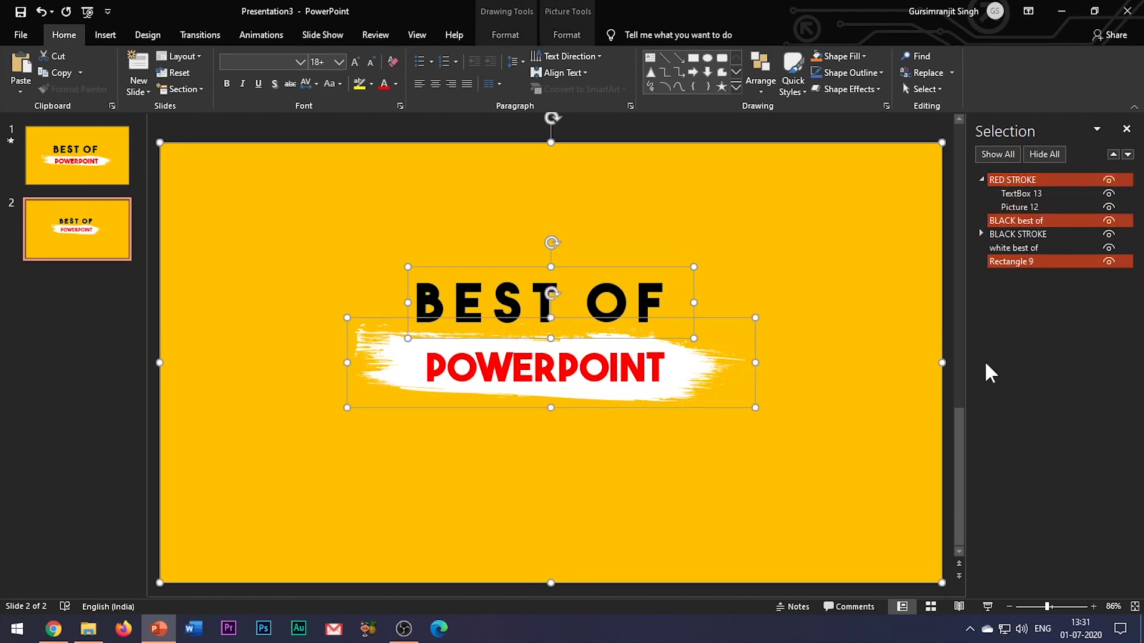
{"action": "right_click", "coordinate": [720, 407]}
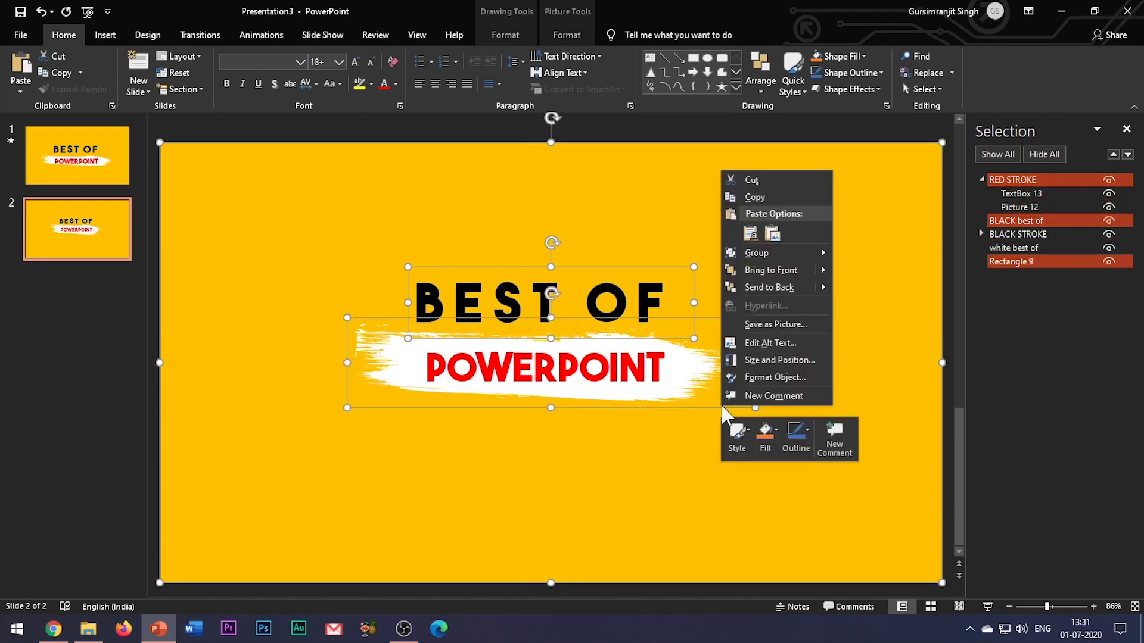
{"action": "mouse_move", "coordinate": [811, 255]}
{"action": "left_click", "coordinate": [867, 255]}
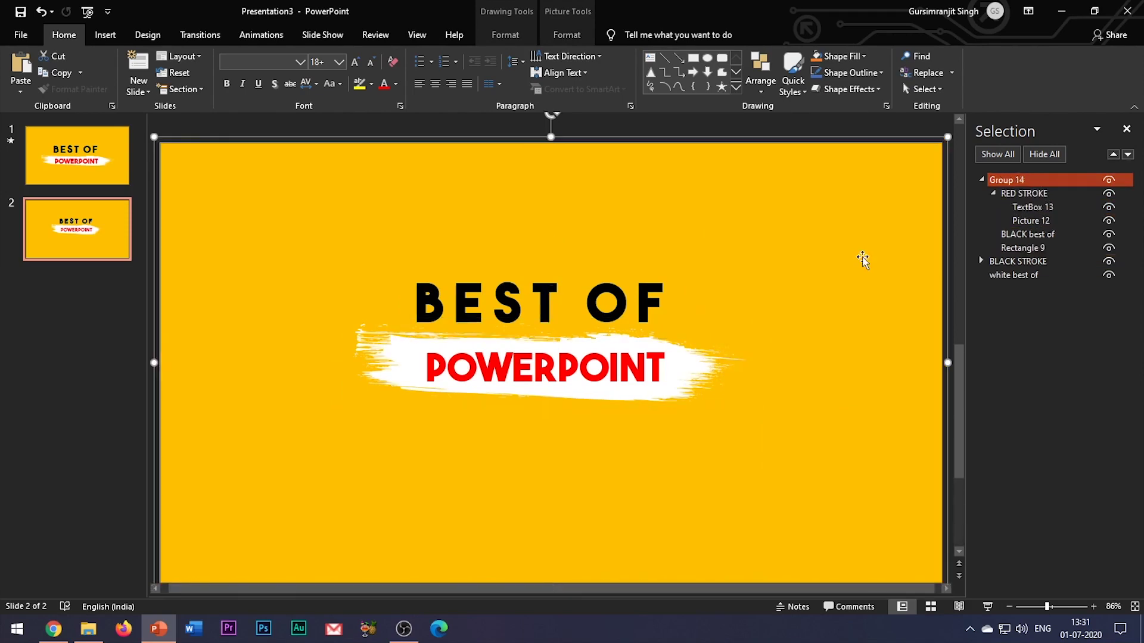
- Rename the new group to 'BG GROUP' and collapse it in the Selection Pane
{"action": "left_click", "coordinate": [1020, 180]}
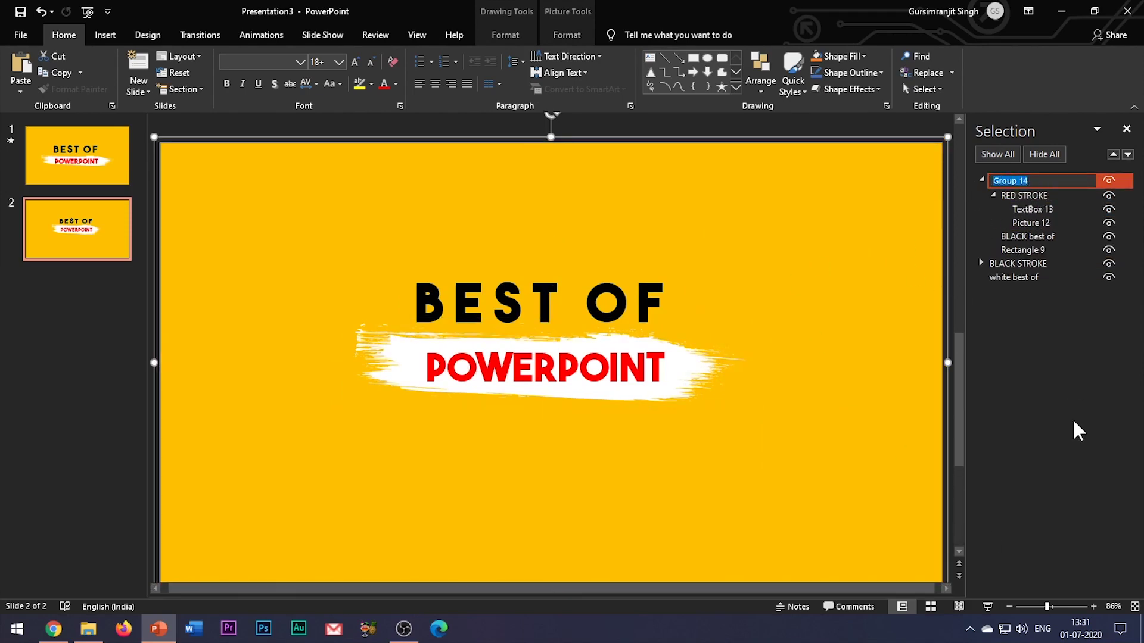
{"action": "type", "text": "BG GROUP"}
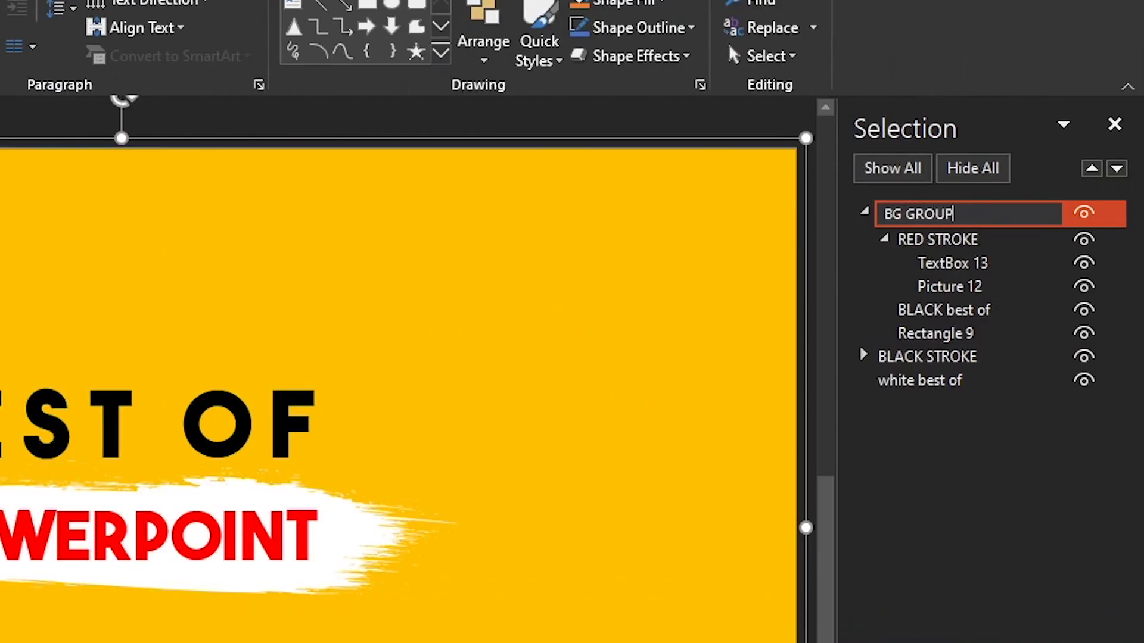
{"action": "key", "text": "Return"}
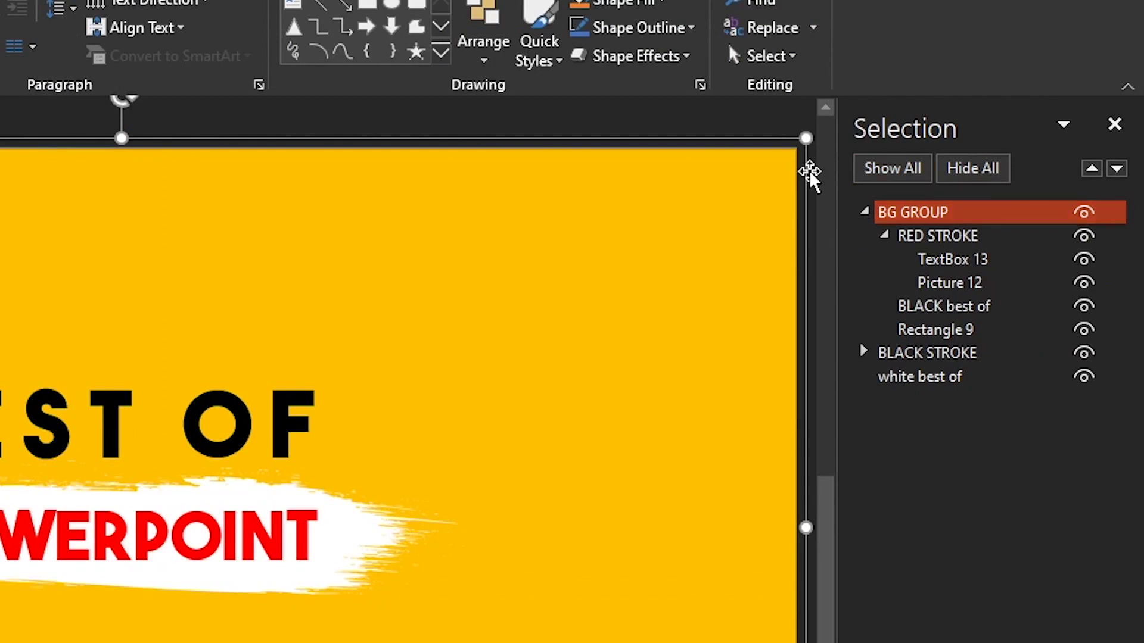
{"action": "left_click", "coordinate": [864, 212]}
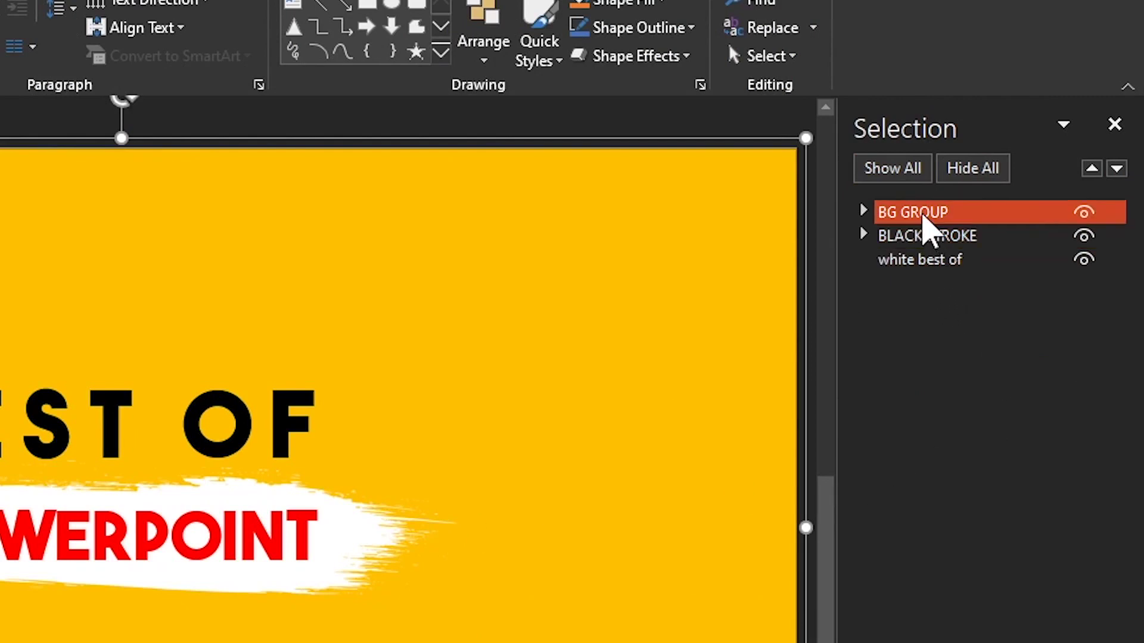
- Expand the BLACK STROKE group and leave only BG GROUP selected in the Selection Pane
{"action": "left_click", "coordinate": [934, 263], "text": "ctrl"}
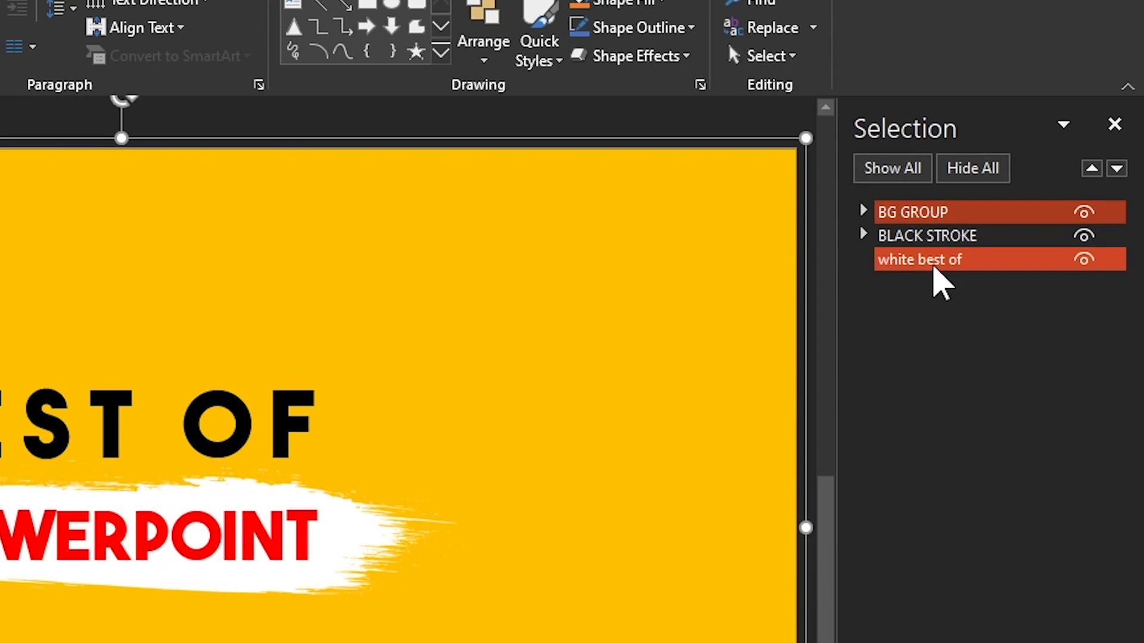
{"action": "left_click", "coordinate": [934, 267], "text": "ctrl"}
{"action": "left_click", "coordinate": [931, 237], "text": "ctrl"}
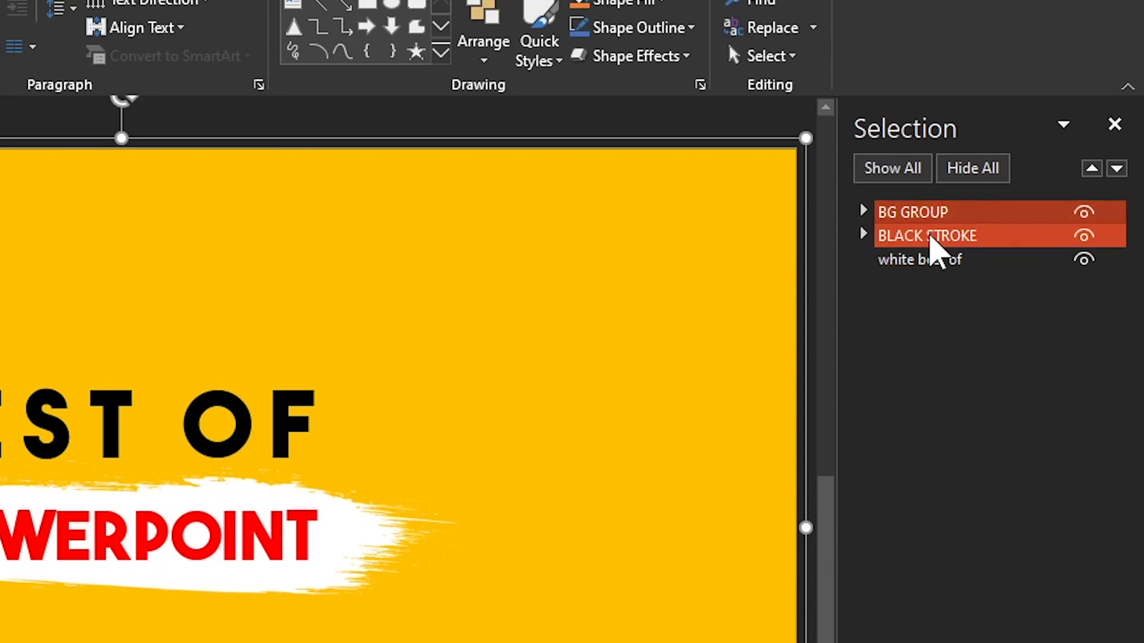
{"action": "left_click", "coordinate": [932, 221]}
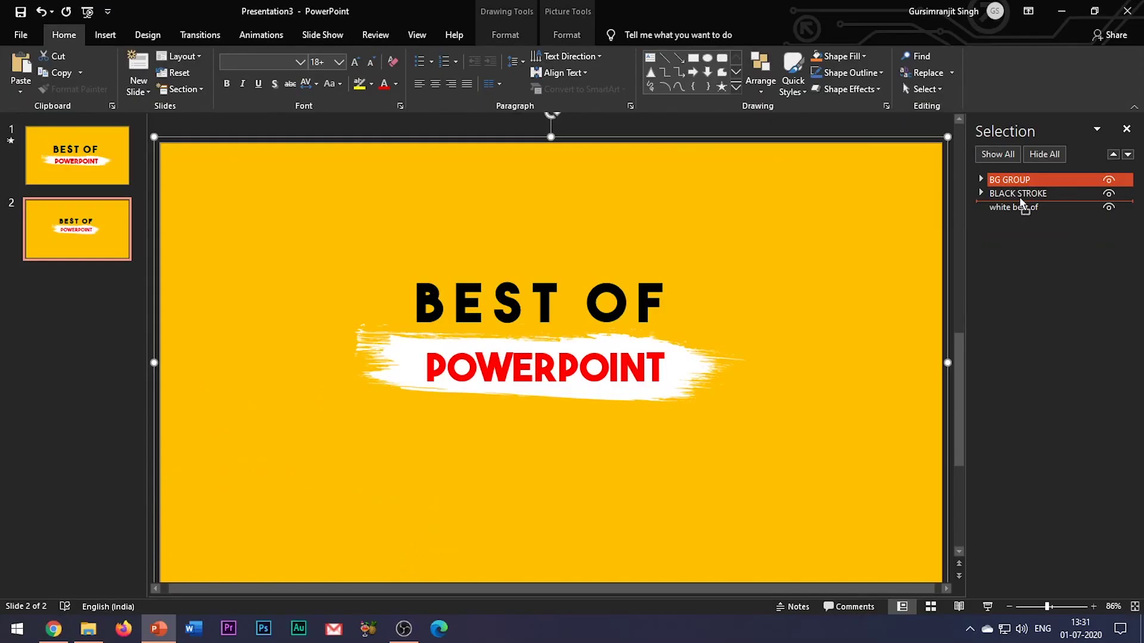
{"action": "left_click", "coordinate": [937, 241], "text": "ctrl"}
{"action": "left_click", "coordinate": [1020, 198], "text": "ctrl"}
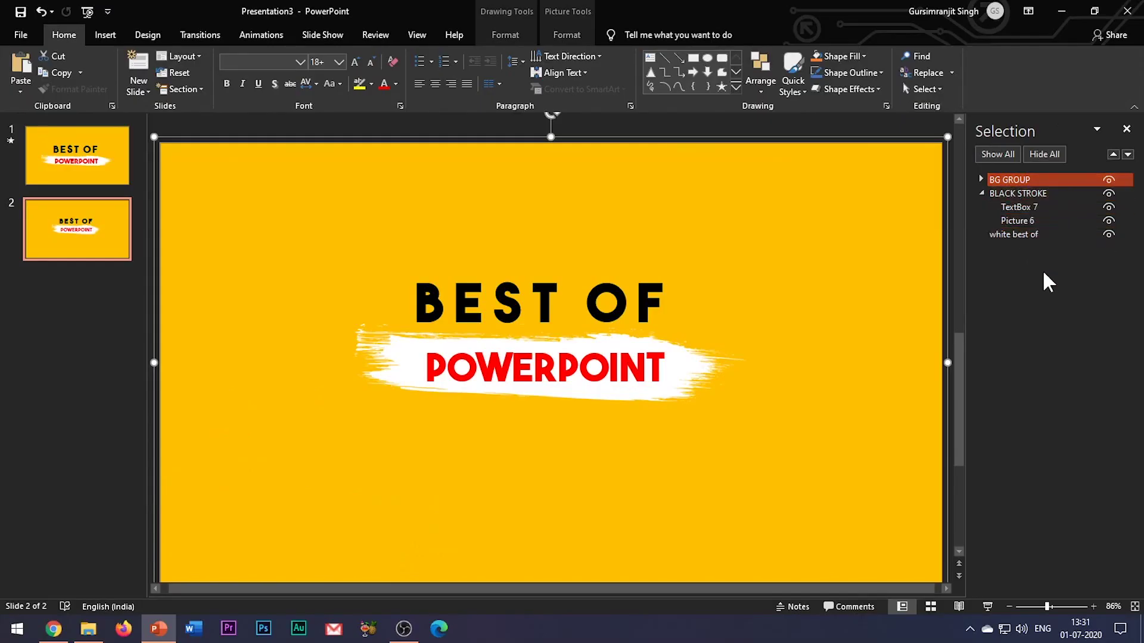
- Try moving BLACK STROKE above BG GROUP, undo it, then select 'white best of'
{"action": "left_click", "coordinate": [1018, 193]}
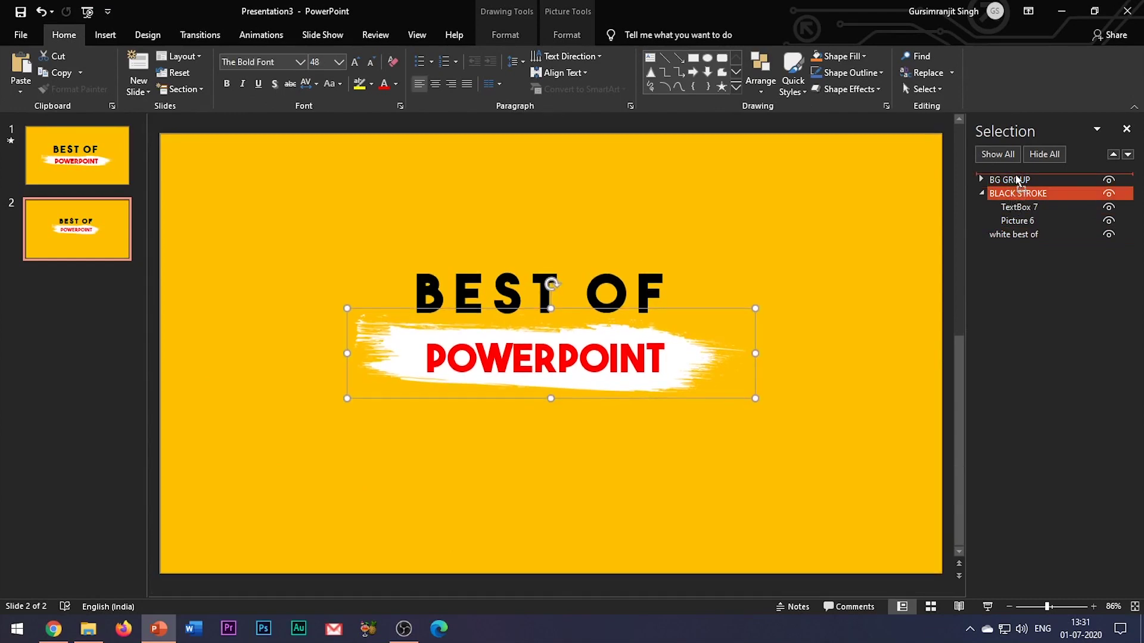
{"action": "left_click_drag", "start_coordinate": [1020, 182], "coordinate": [1018, 178]}
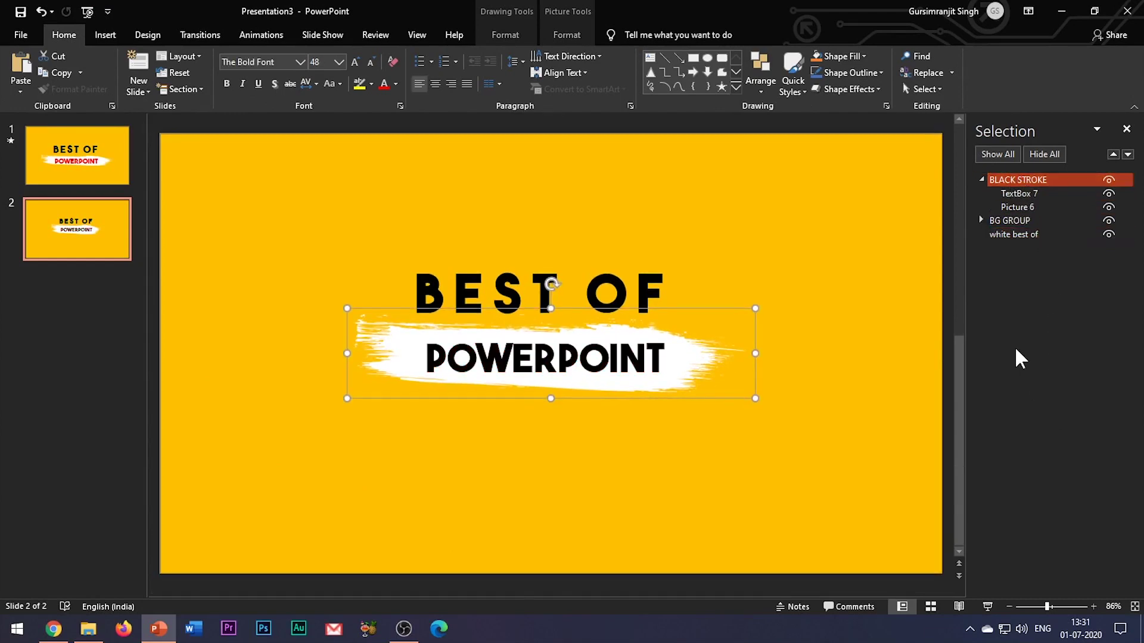
{"action": "key", "text": "ctrl+z"}
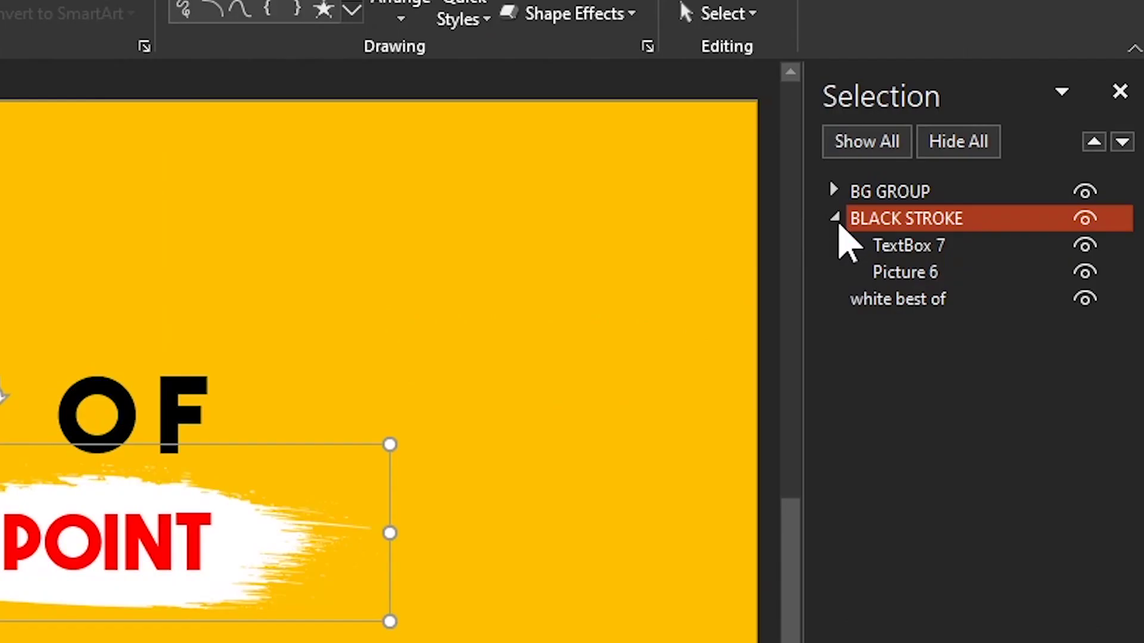
{"action": "left_click", "coordinate": [982, 193]}
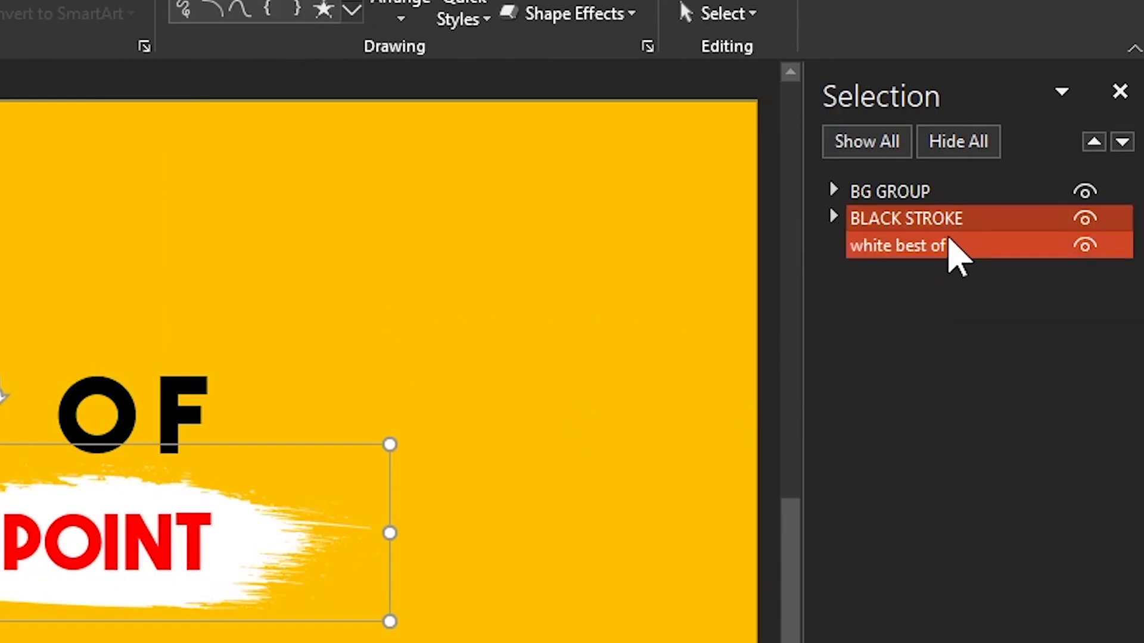
{"action": "left_click", "coordinate": [950, 247]}
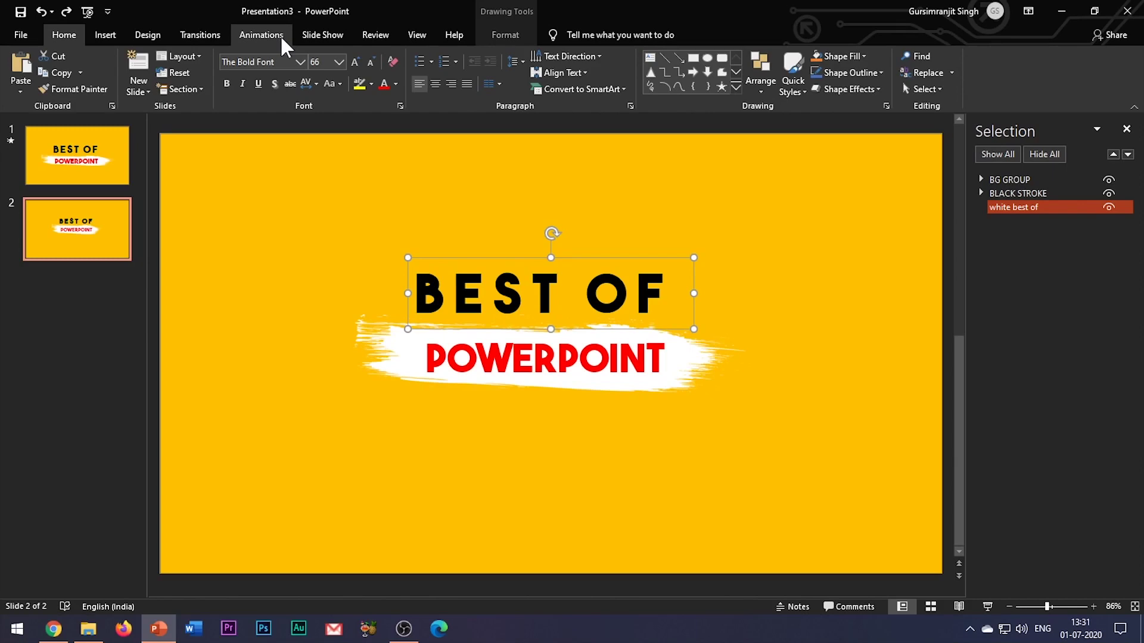
- Apply a Fade entrance to the 'white best of' text and open its effect options
{"action": "left_click", "coordinate": [280, 35]}
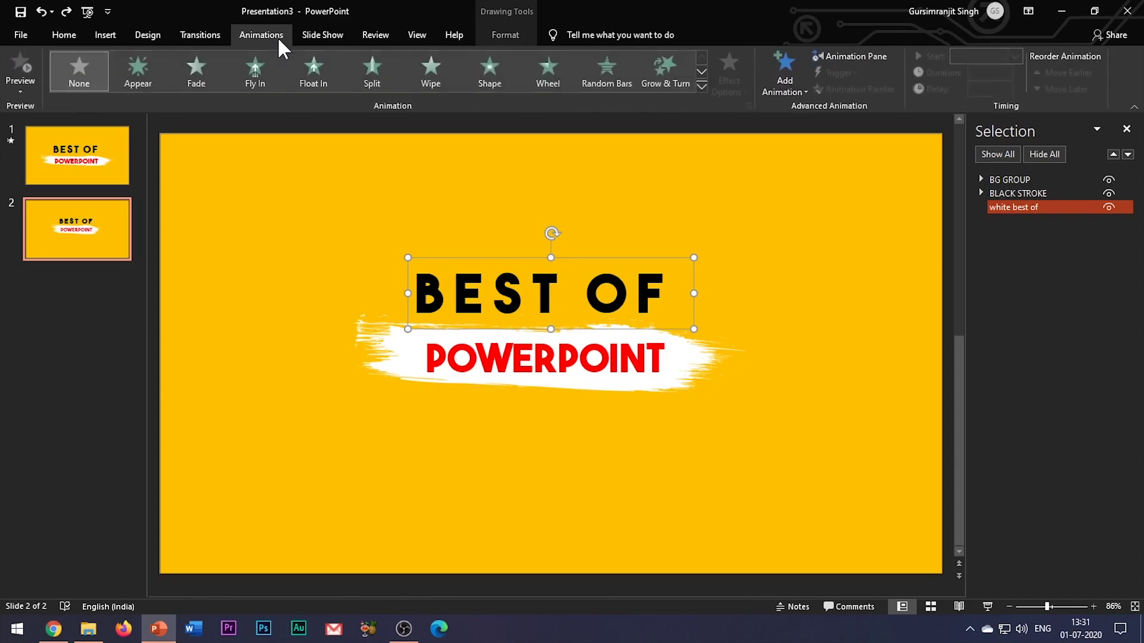
{"action": "left_click", "coordinate": [203, 74]}
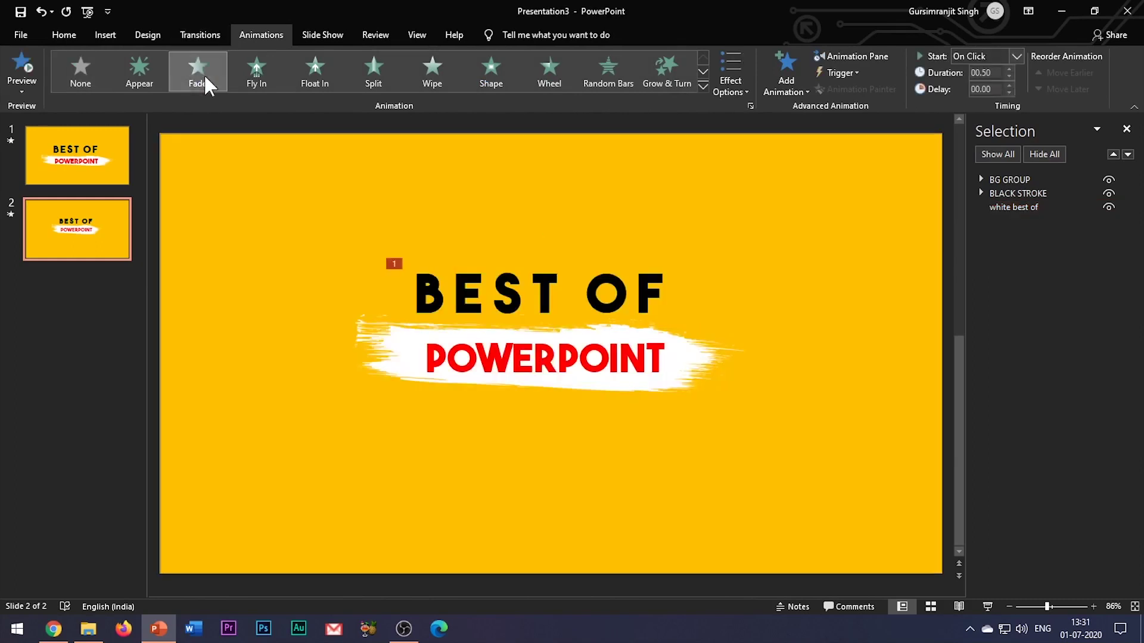
{"action": "left_click", "coordinate": [865, 60]}
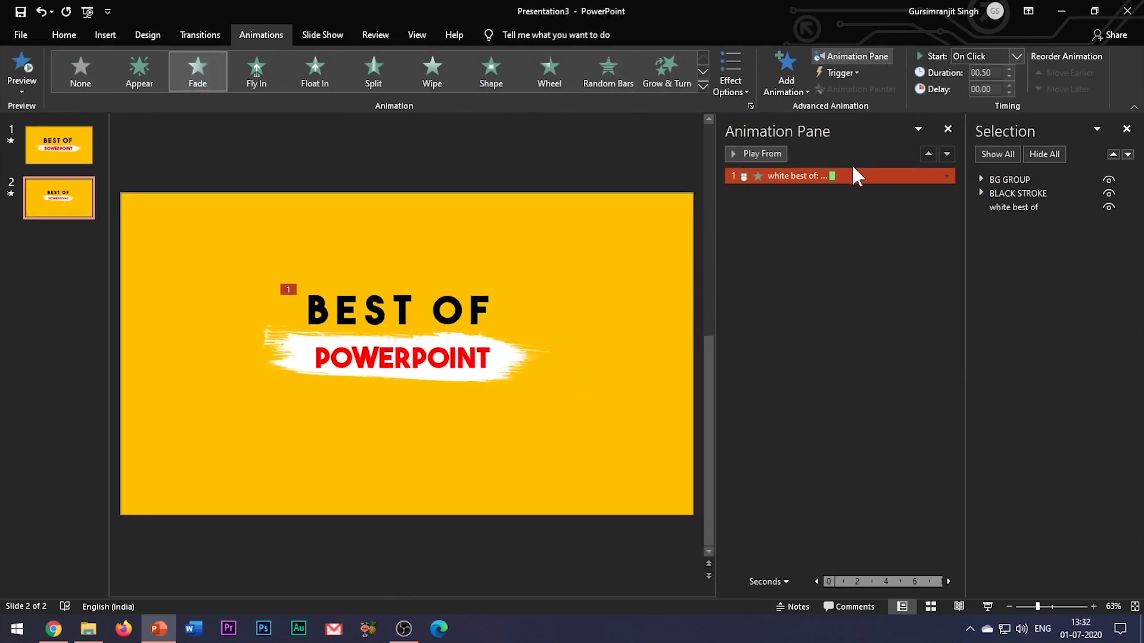
{"action": "left_click", "coordinate": [946, 176]}
{"action": "left_click", "coordinate": [861, 242]}
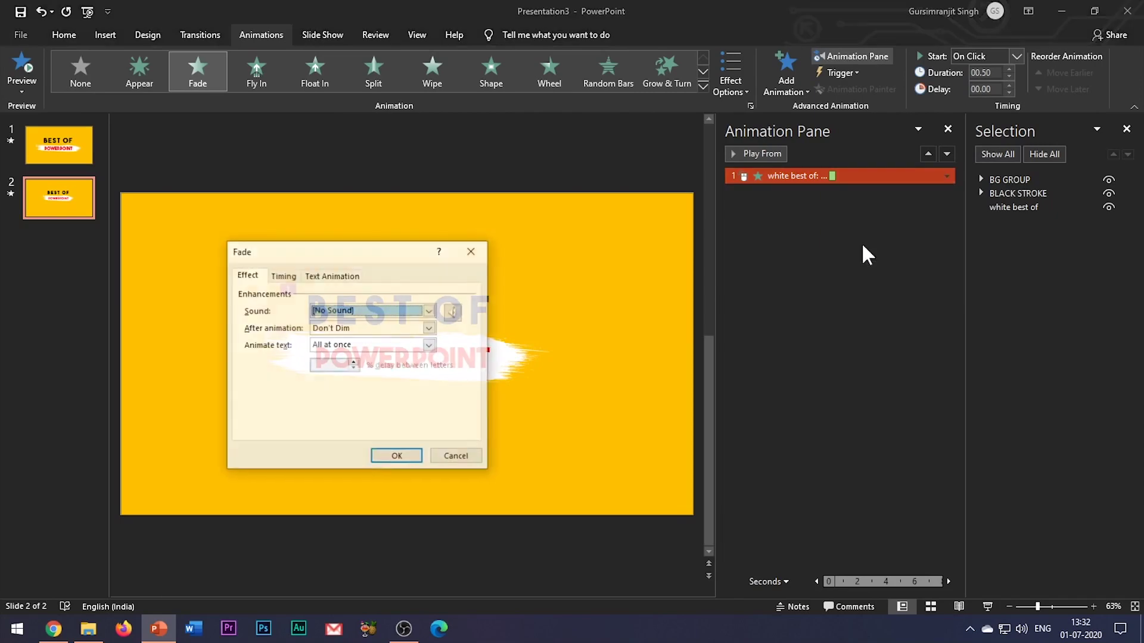
- Set the Fade to start After Previous with a 1.5-second duration
{"action": "left_click_drag", "start_coordinate": [325, 255], "coordinate": [516, 225]}
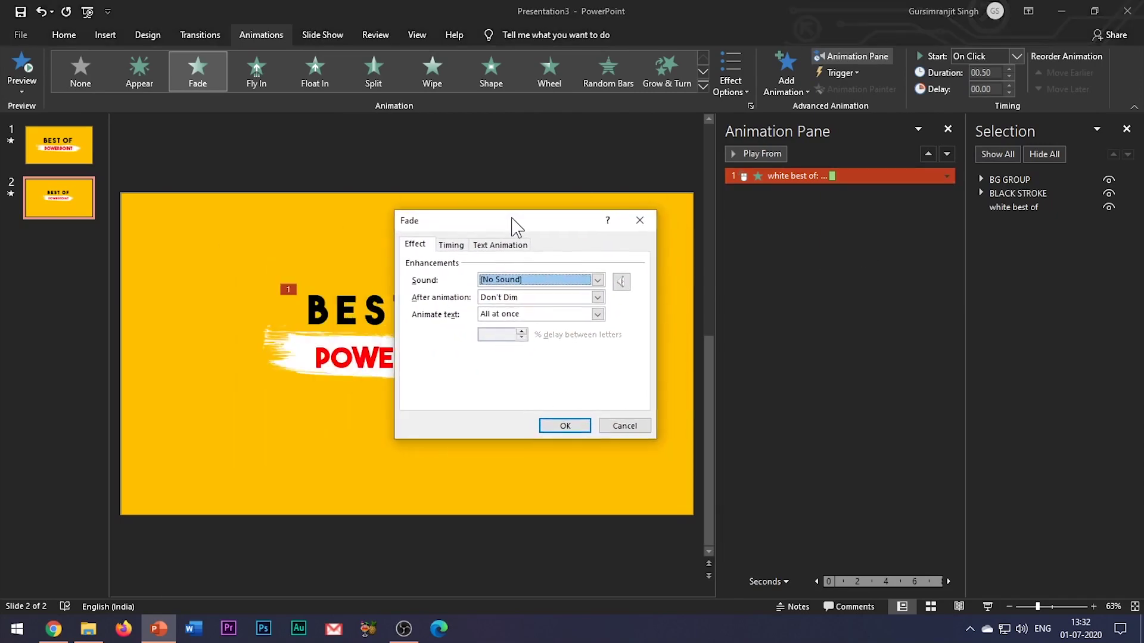
{"action": "left_click", "coordinate": [458, 251]}
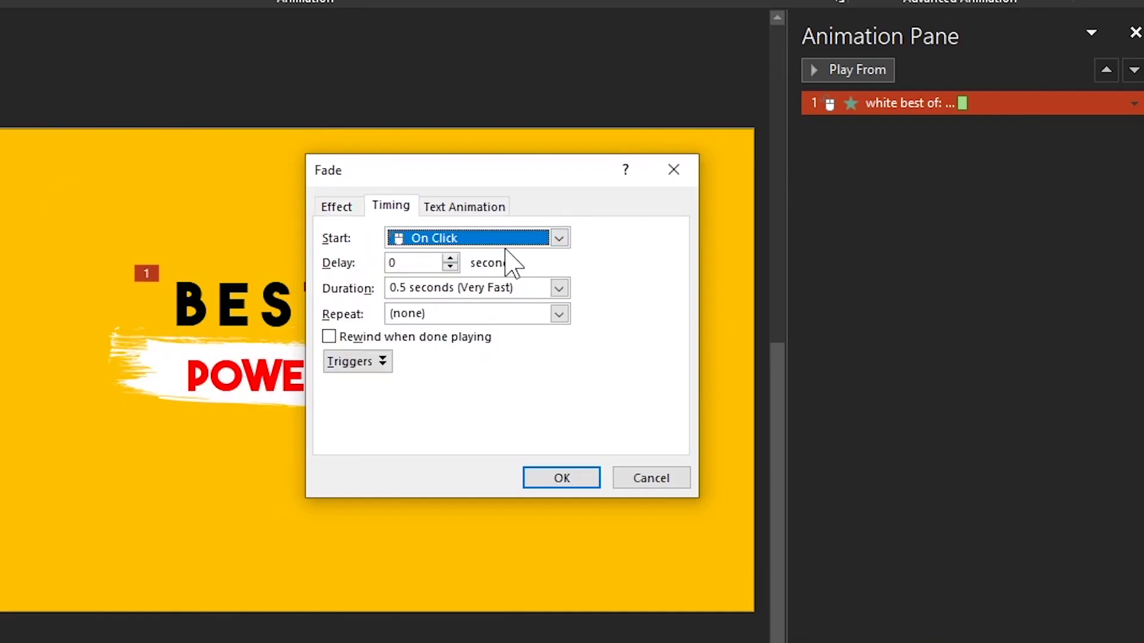
{"action": "left_click", "coordinate": [512, 239]}
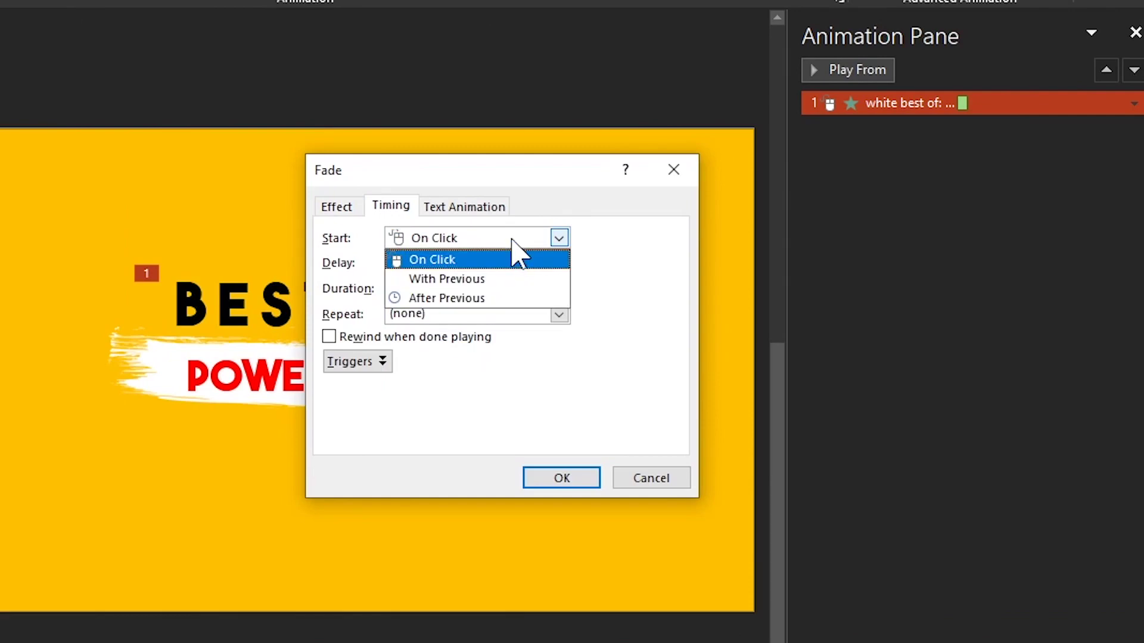
{"action": "left_click", "coordinate": [460, 296]}
{"action": "left_click", "coordinate": [490, 296]}
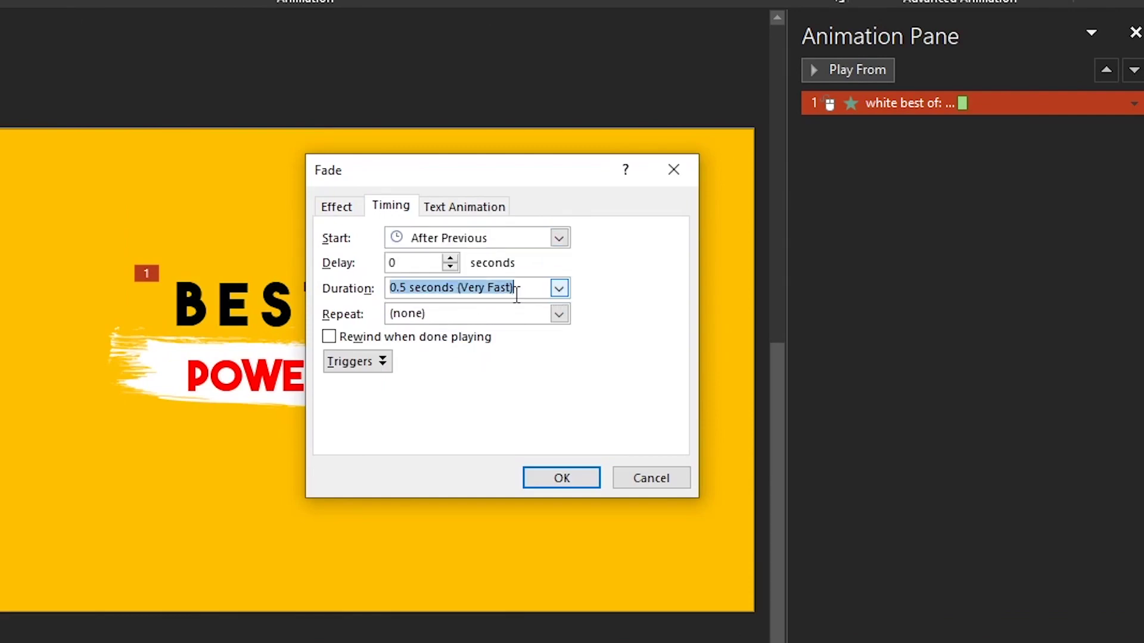
{"action": "type", "text": "1.5"}
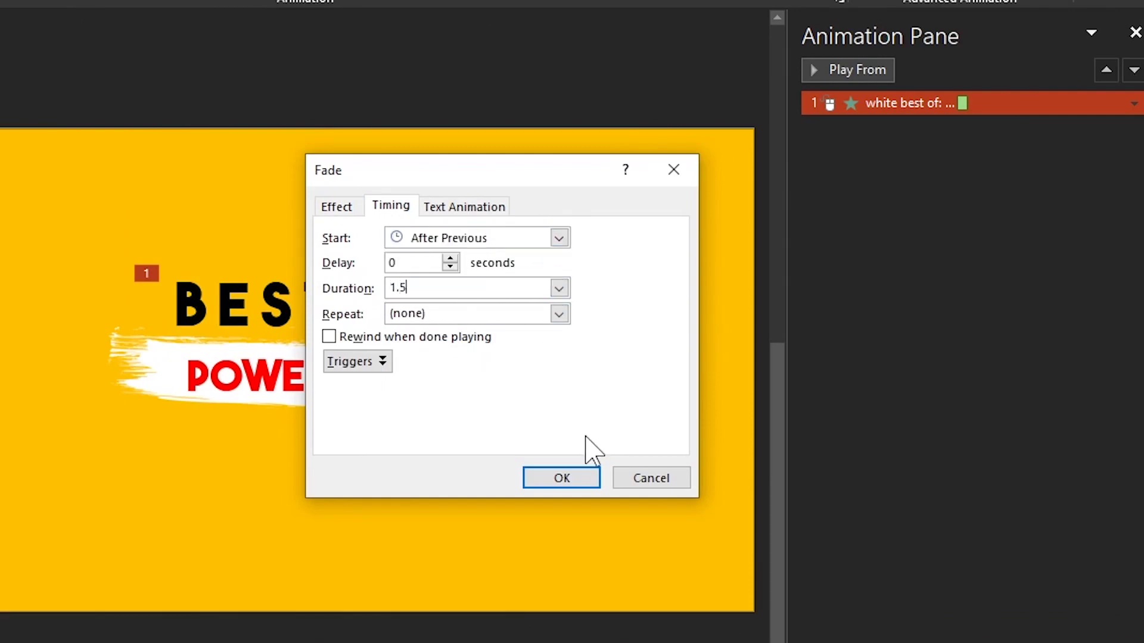
{"action": "left_click", "coordinate": [561, 478]}
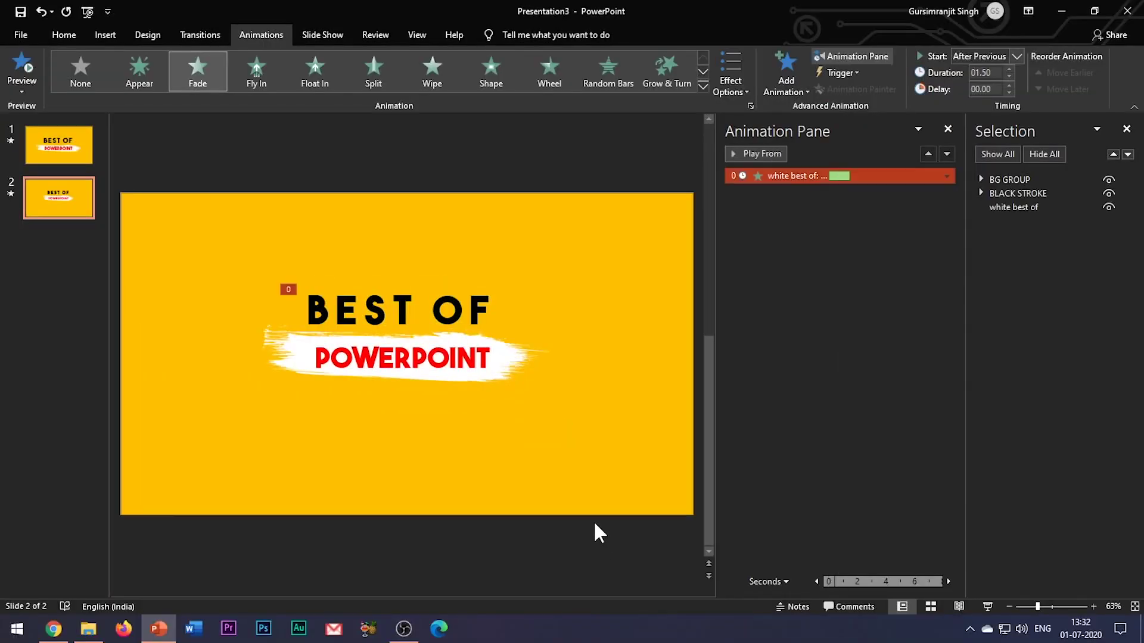
- Apply a Wipe entrance to BLACK STROKE and open its effect options
{"action": "left_click", "coordinate": [1048, 193]}
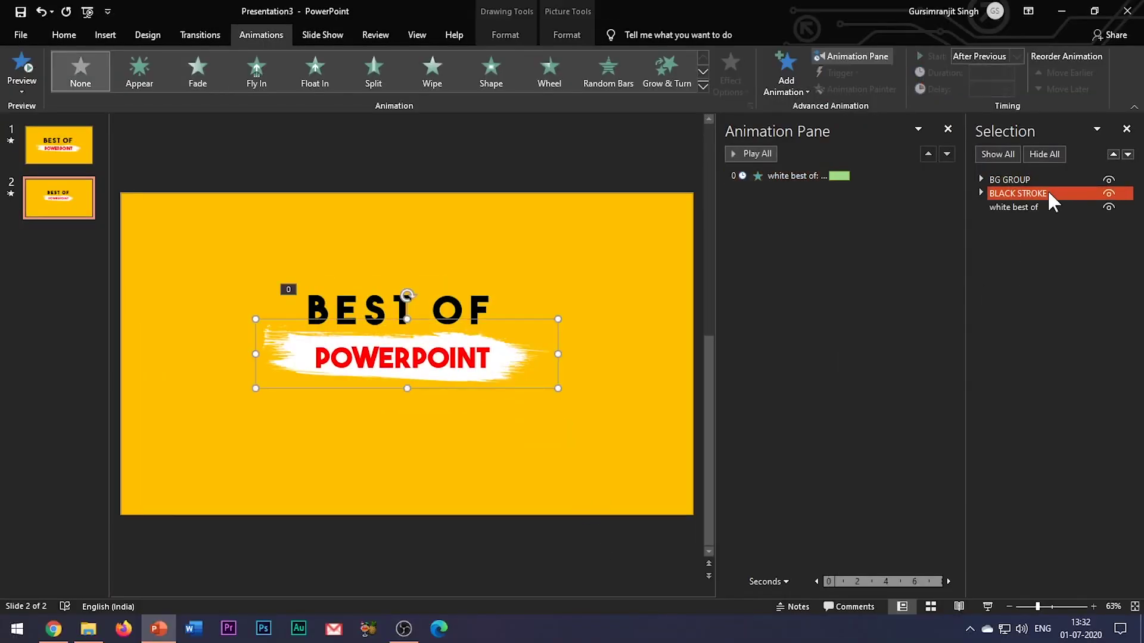
{"action": "left_click", "coordinate": [432, 75]}
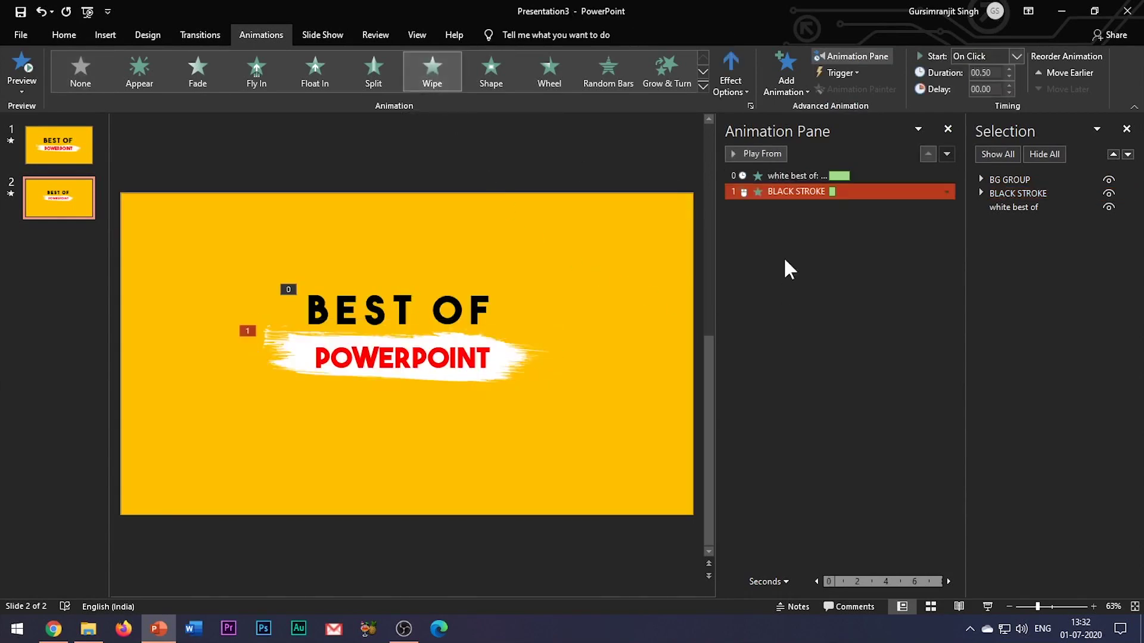
{"action": "left_click", "coordinate": [946, 192]}
{"action": "left_click", "coordinate": [848, 258]}
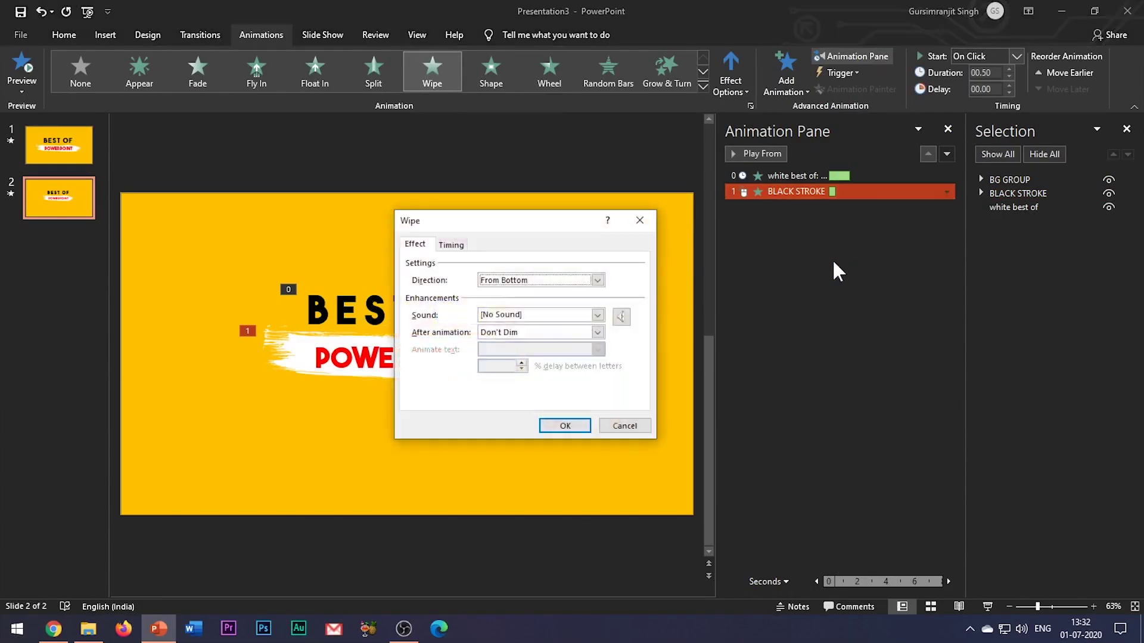
- Set the Wipe direction to From Left, start After Previous, duration 1.5 seconds
{"action": "left_click", "coordinate": [499, 281]}
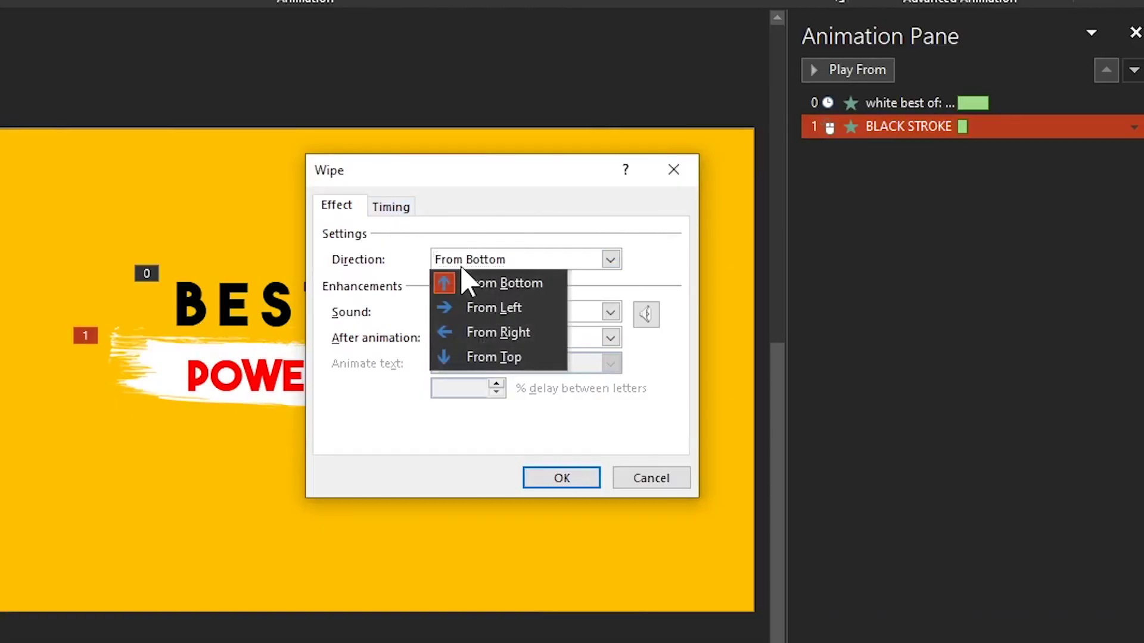
{"action": "left_click", "coordinate": [493, 310]}
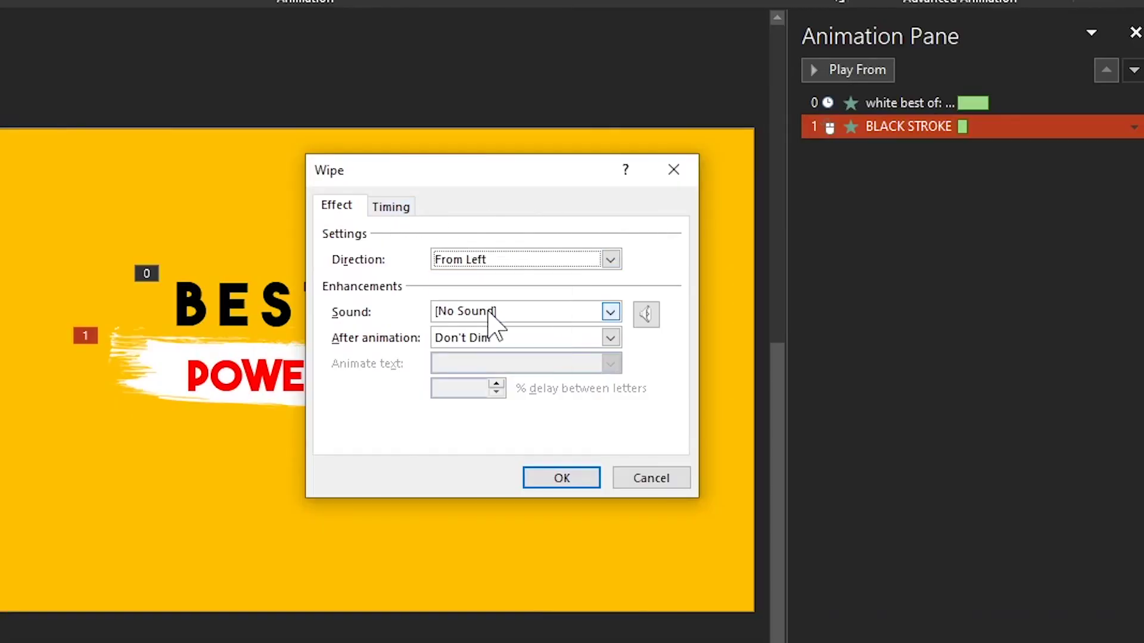
{"action": "left_click", "coordinate": [393, 209]}
{"action": "left_click", "coordinate": [432, 239]}
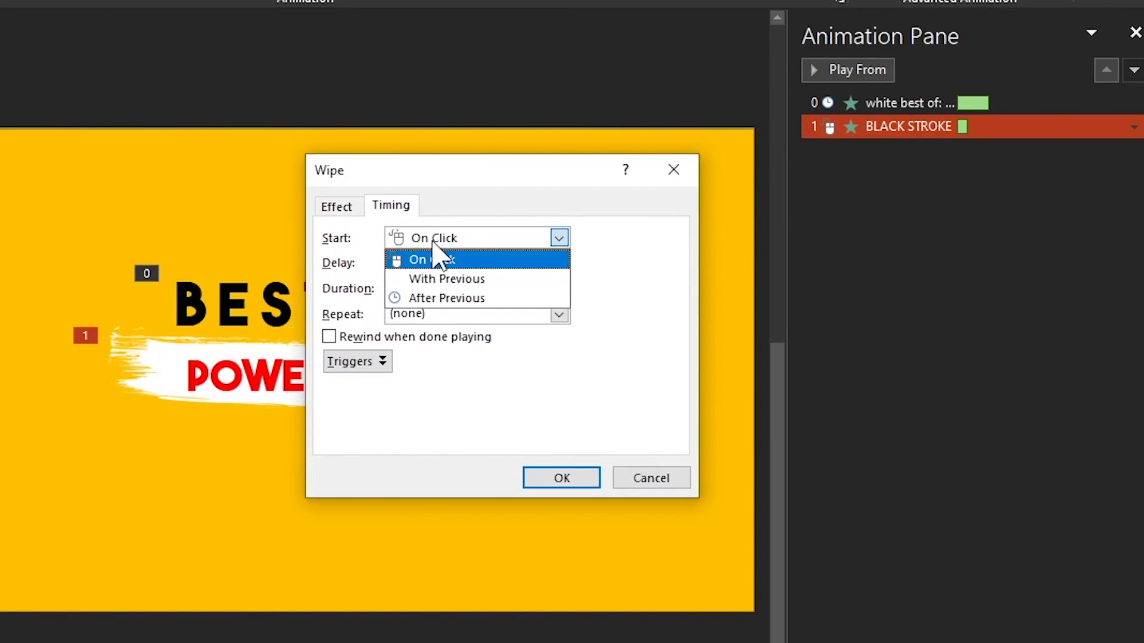
{"action": "left_click", "coordinate": [462, 298]}
{"action": "left_click", "coordinate": [527, 288]}
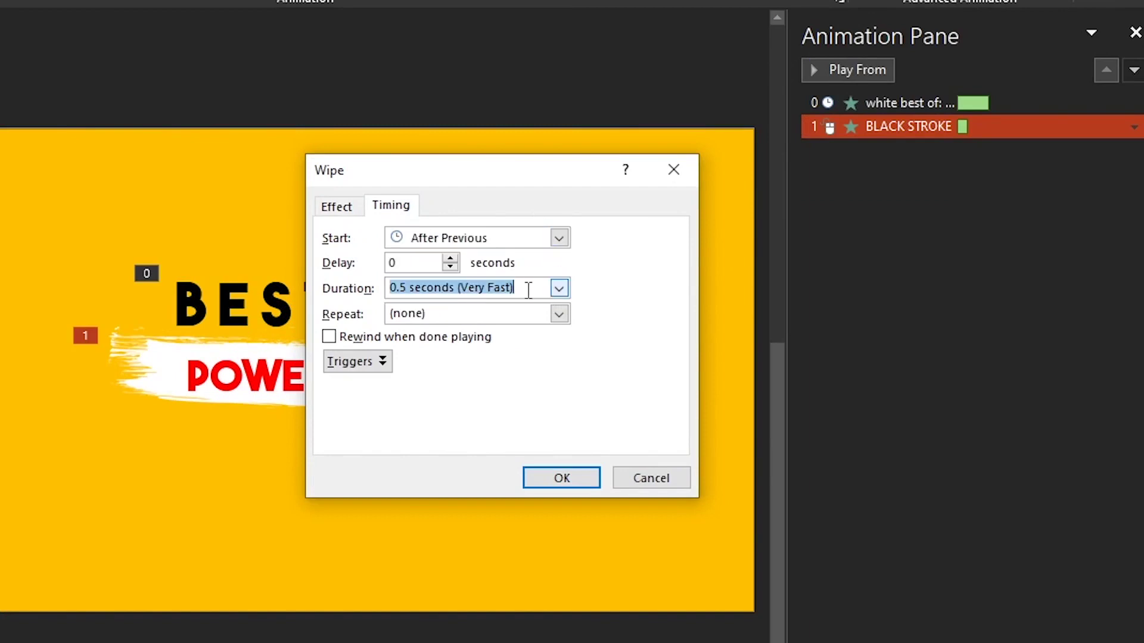
{"action": "type", "text": "1.5"}
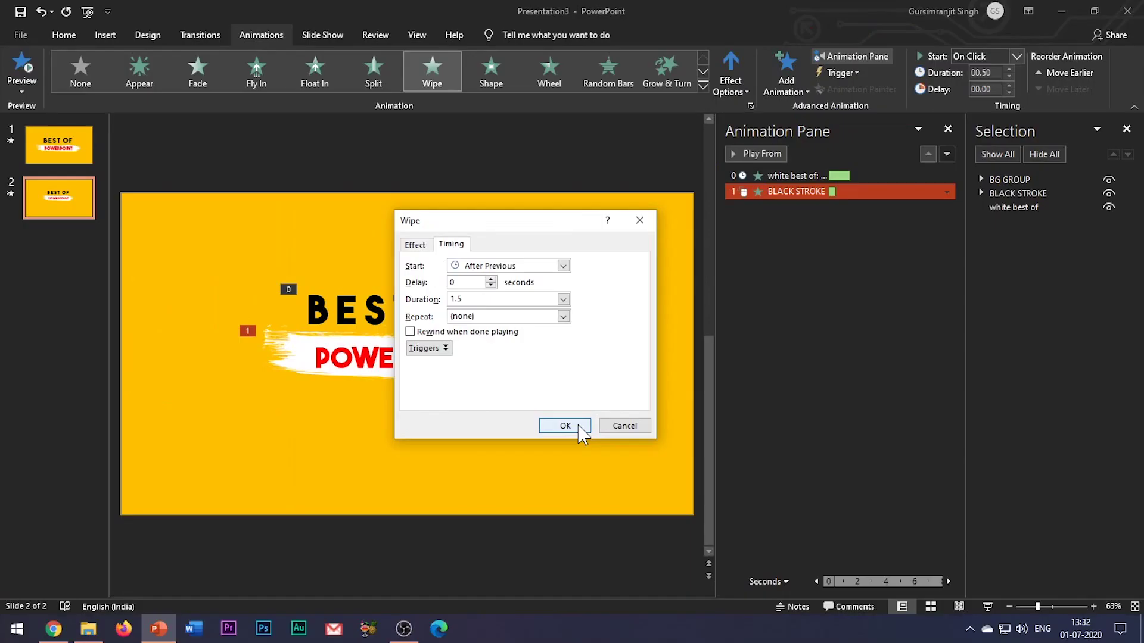
- Confirm the Wipe settings, then add a Split entrance to BG GROUP
{"action": "left_click", "coordinate": [582, 480]}
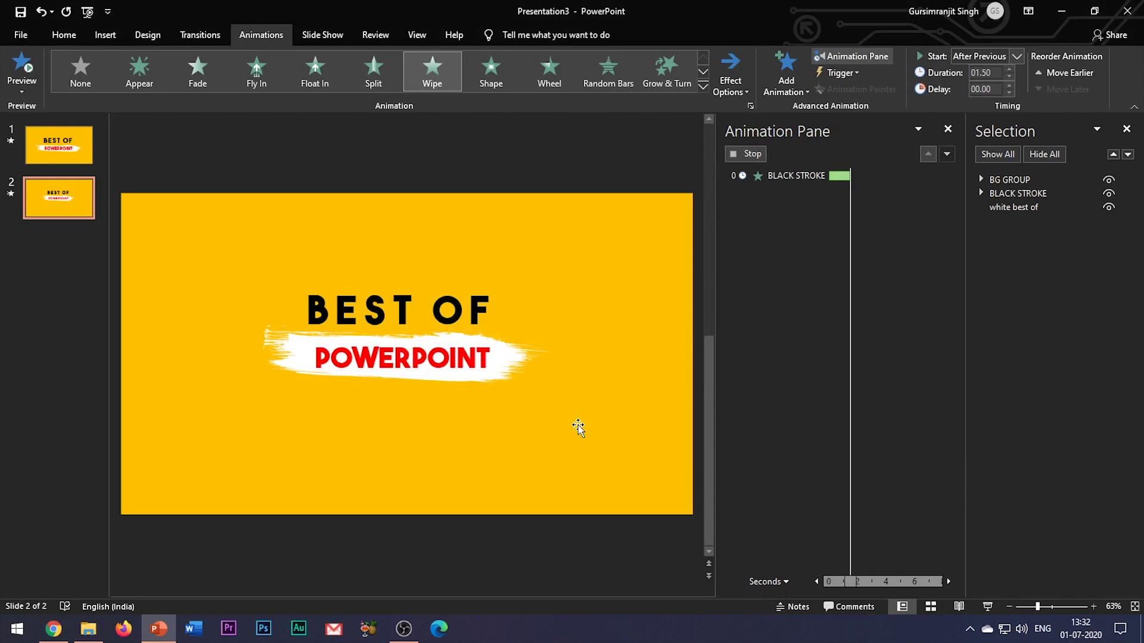
{"action": "left_click", "coordinate": [1078, 179]}
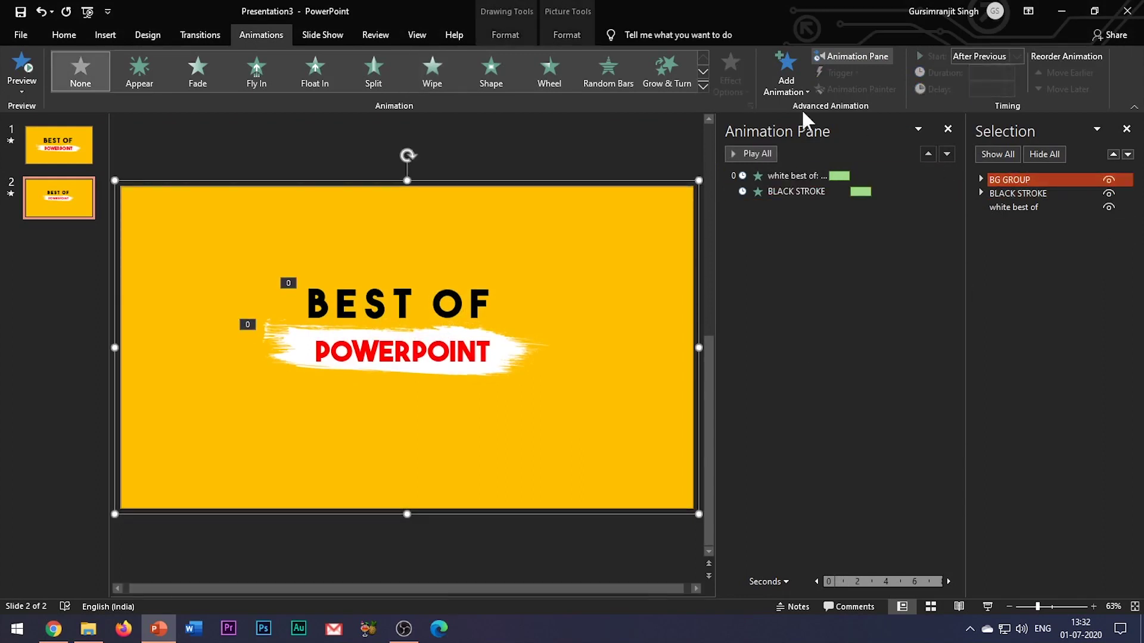
{"action": "left_click", "coordinate": [805, 75]}
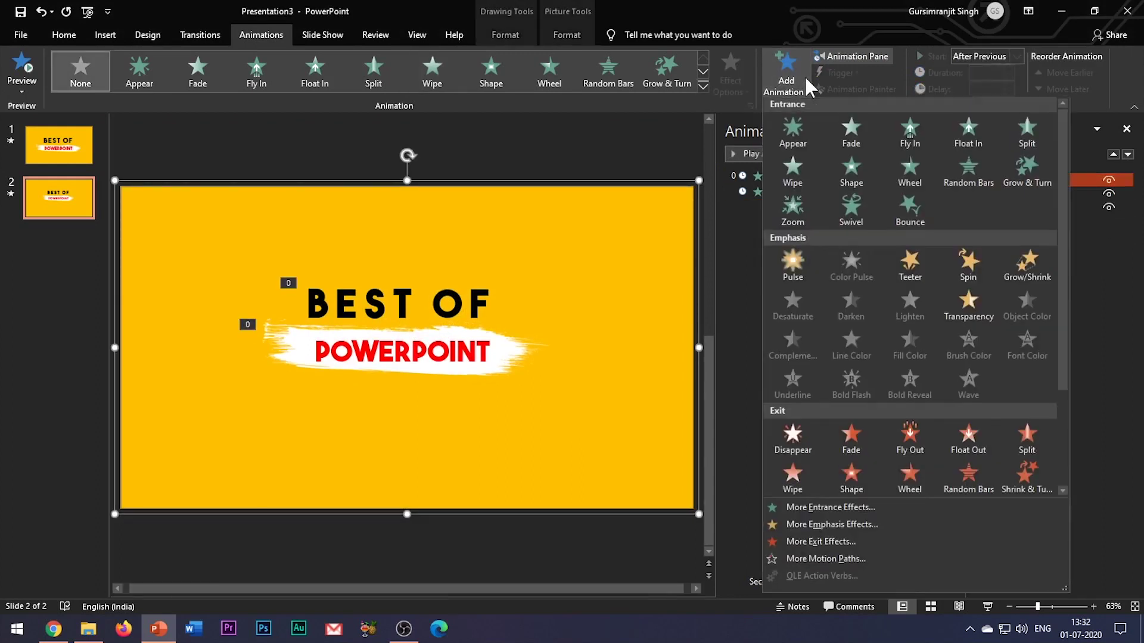
{"action": "left_click", "coordinate": [863, 510]}
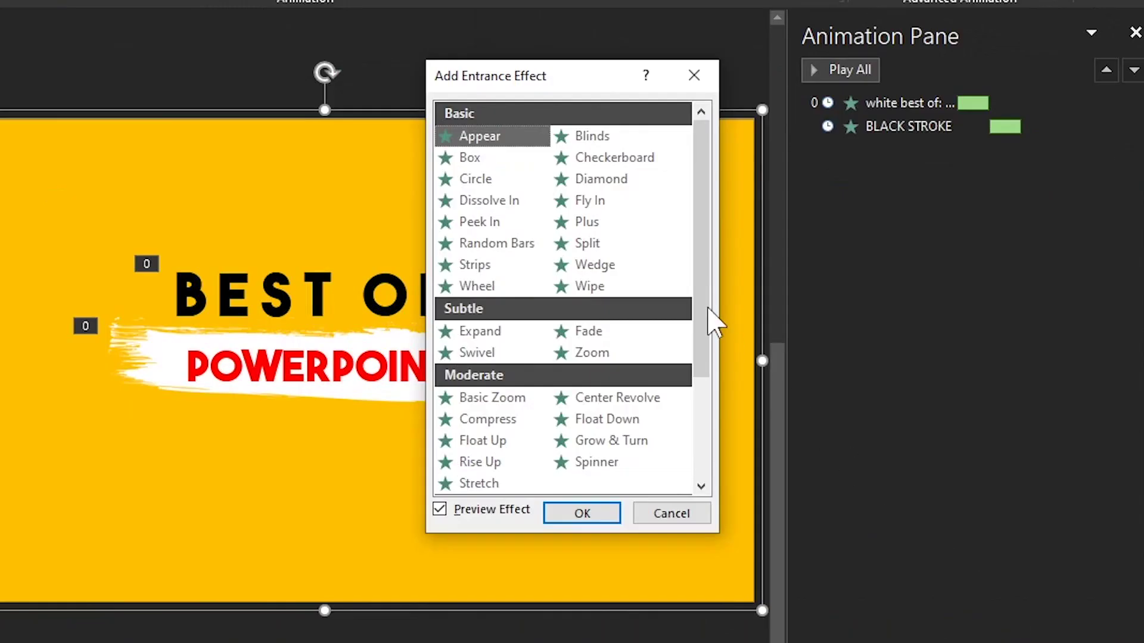
{"action": "left_click", "coordinate": [615, 243]}
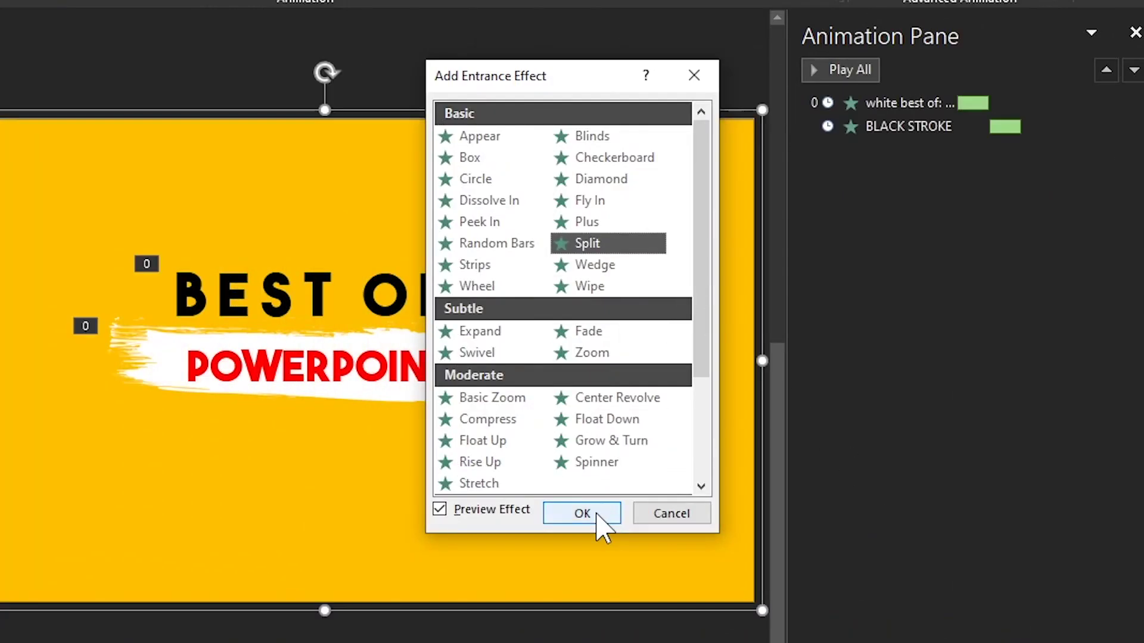
{"action": "left_click", "coordinate": [583, 513]}
- Set the Split to Vertical Out, starting After Previous, lasting 1.5 seconds
{"action": "left_click", "coordinate": [947, 208]}
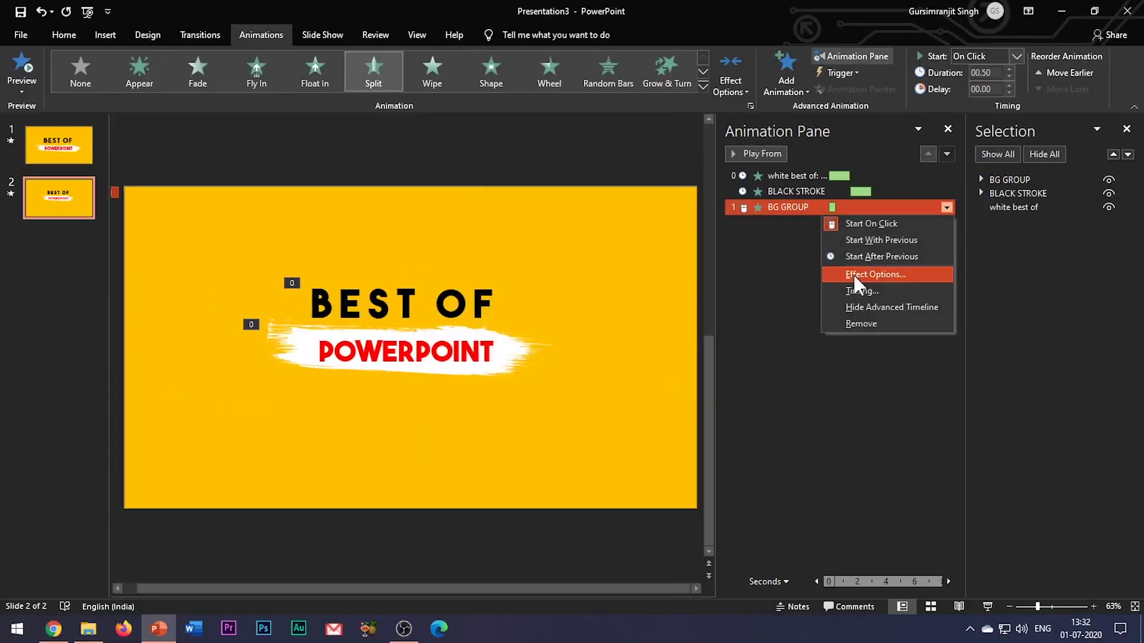
{"action": "left_click", "coordinate": [853, 273]}
{"action": "left_click", "coordinate": [467, 260]}
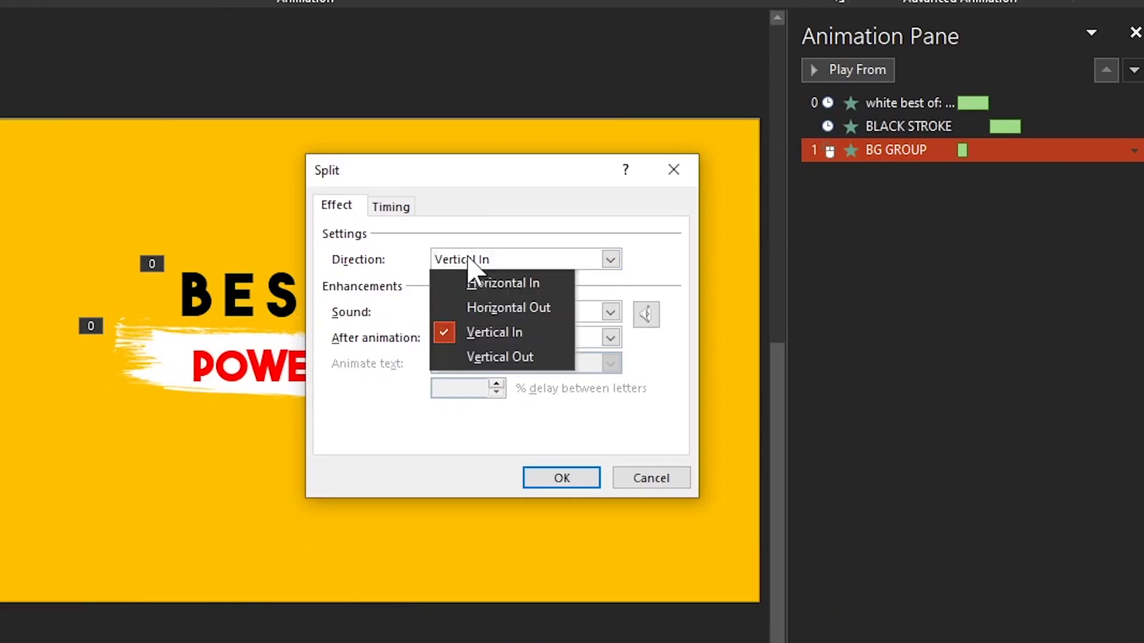
{"action": "left_click", "coordinate": [499, 358]}
{"action": "left_click", "coordinate": [393, 208]}
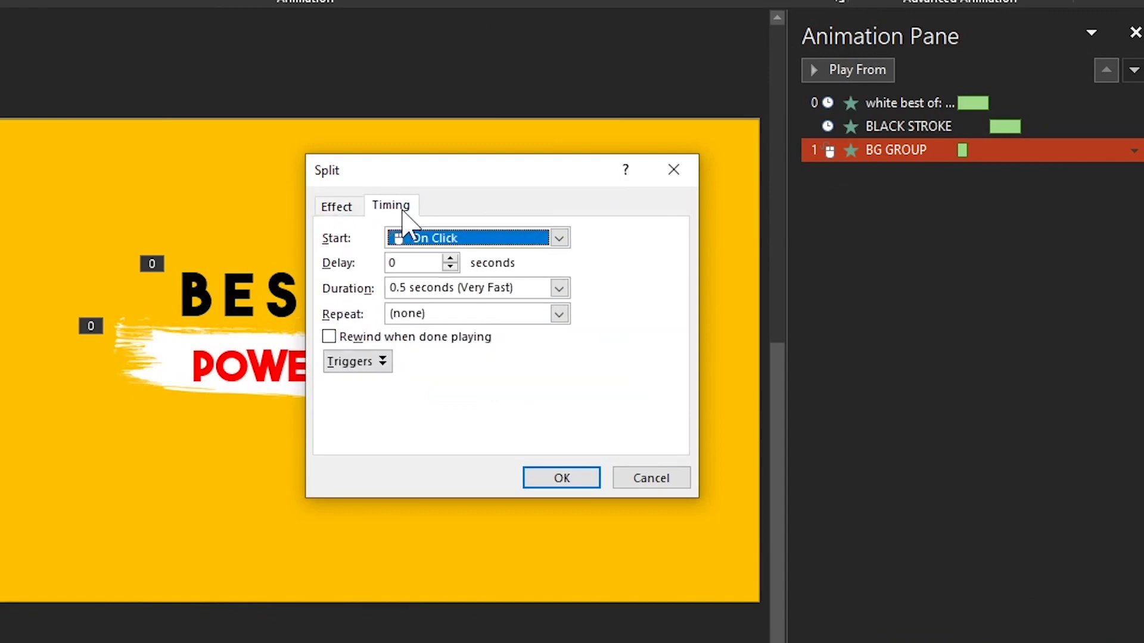
{"action": "left_click", "coordinate": [444, 238]}
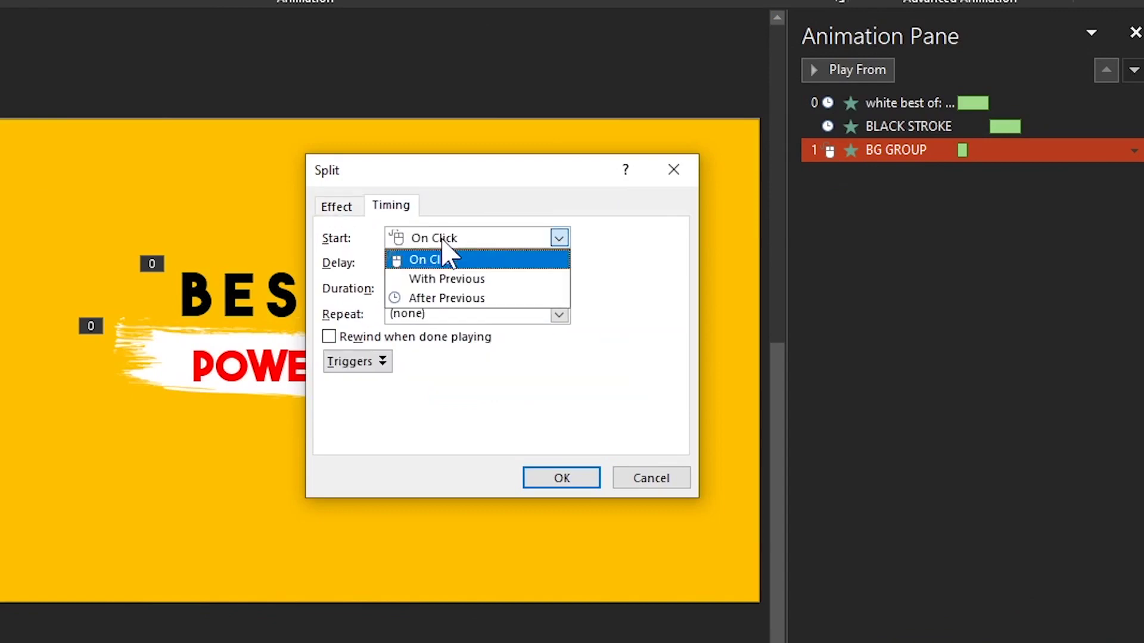
{"action": "left_click", "coordinate": [454, 297]}
{"action": "left_click", "coordinate": [541, 287]}
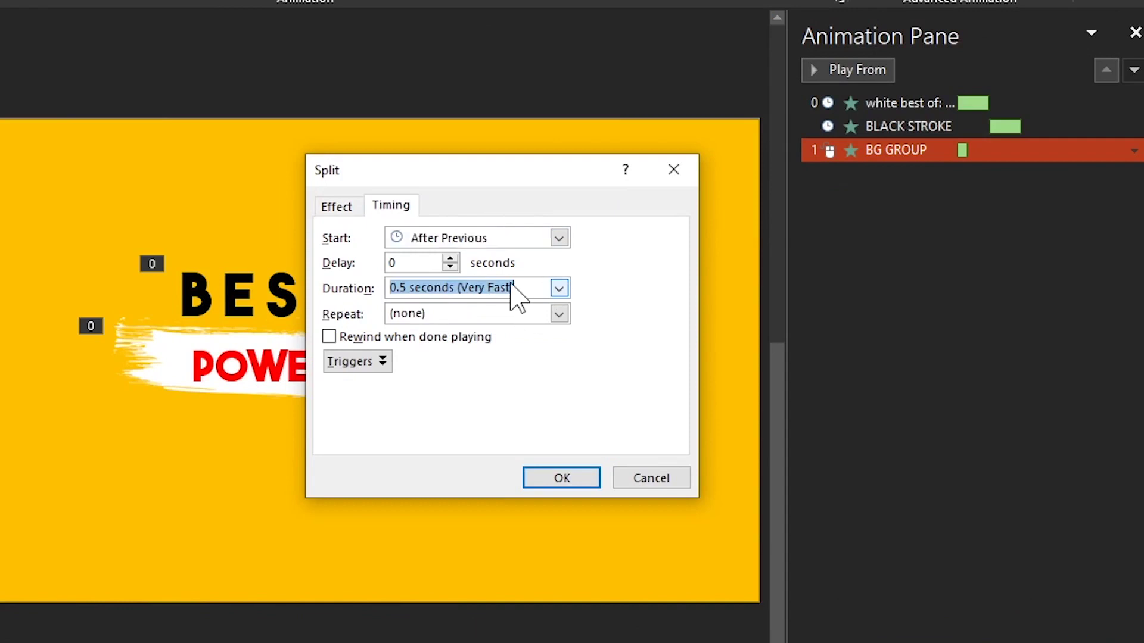
{"action": "type", "text": "1.5"}
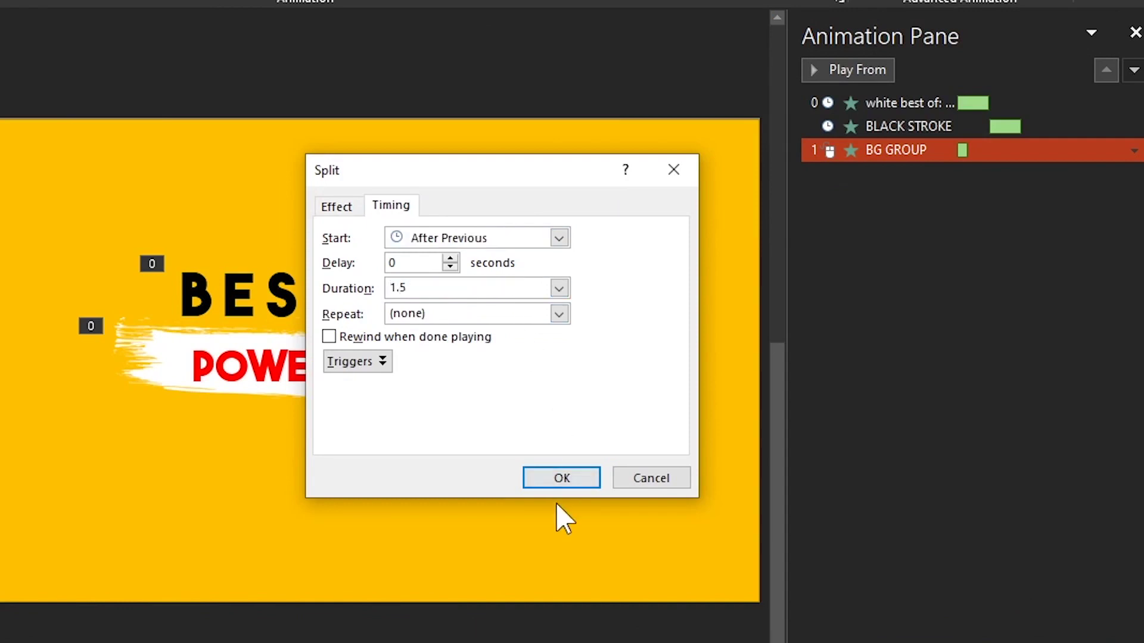
- Confirm the Split settings and close the Selection pane
{"action": "left_click", "coordinate": [560, 479]}
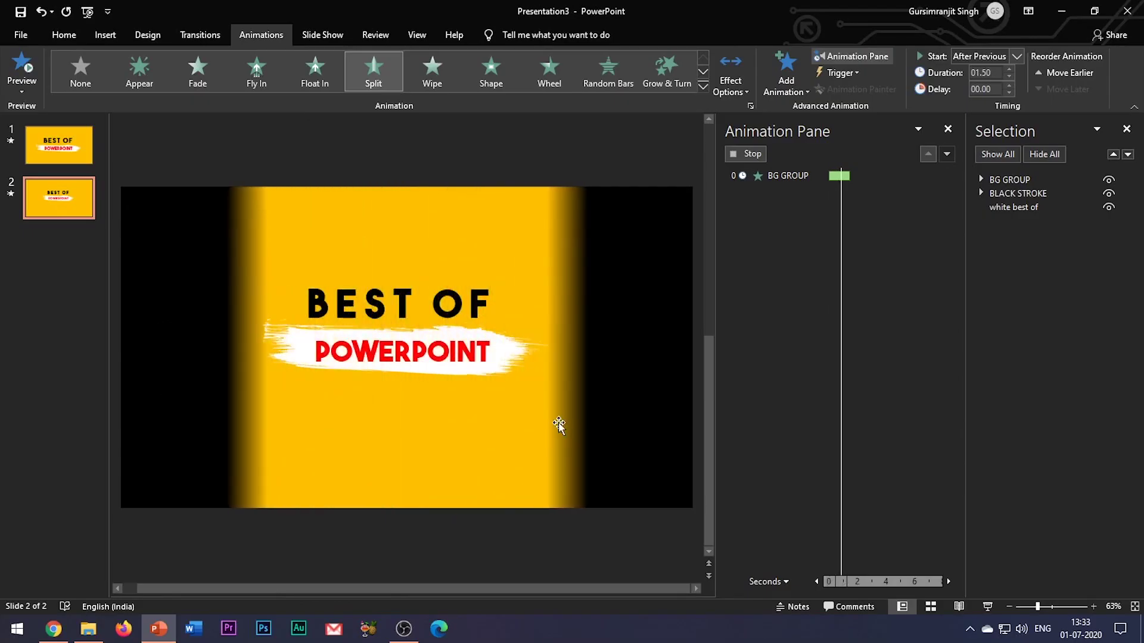
{"action": "left_click", "coordinate": [948, 128]}
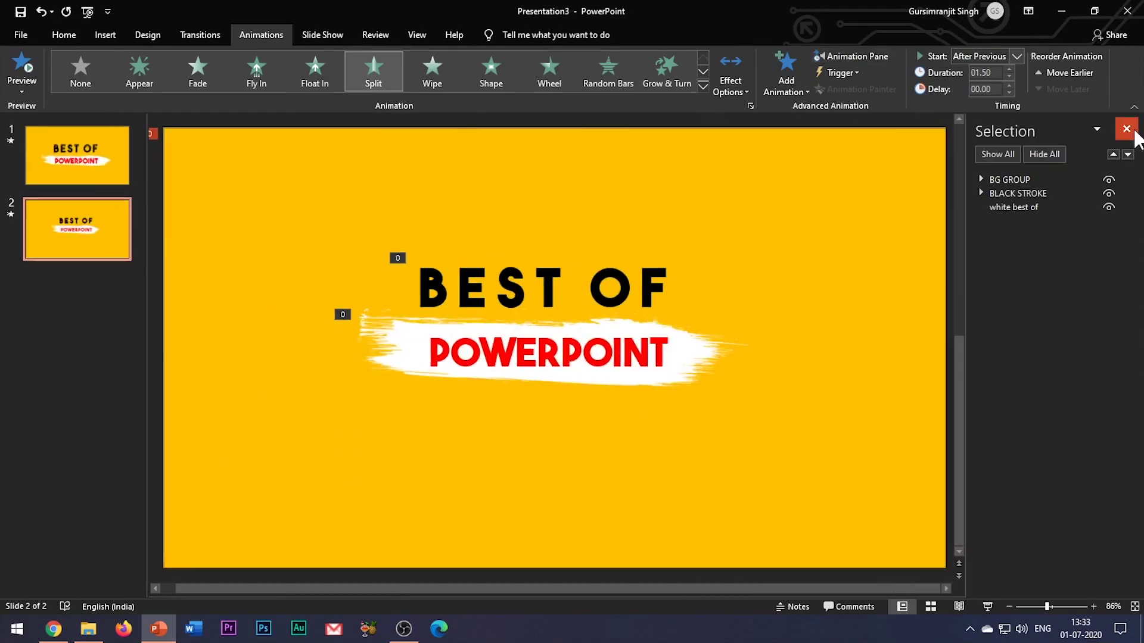